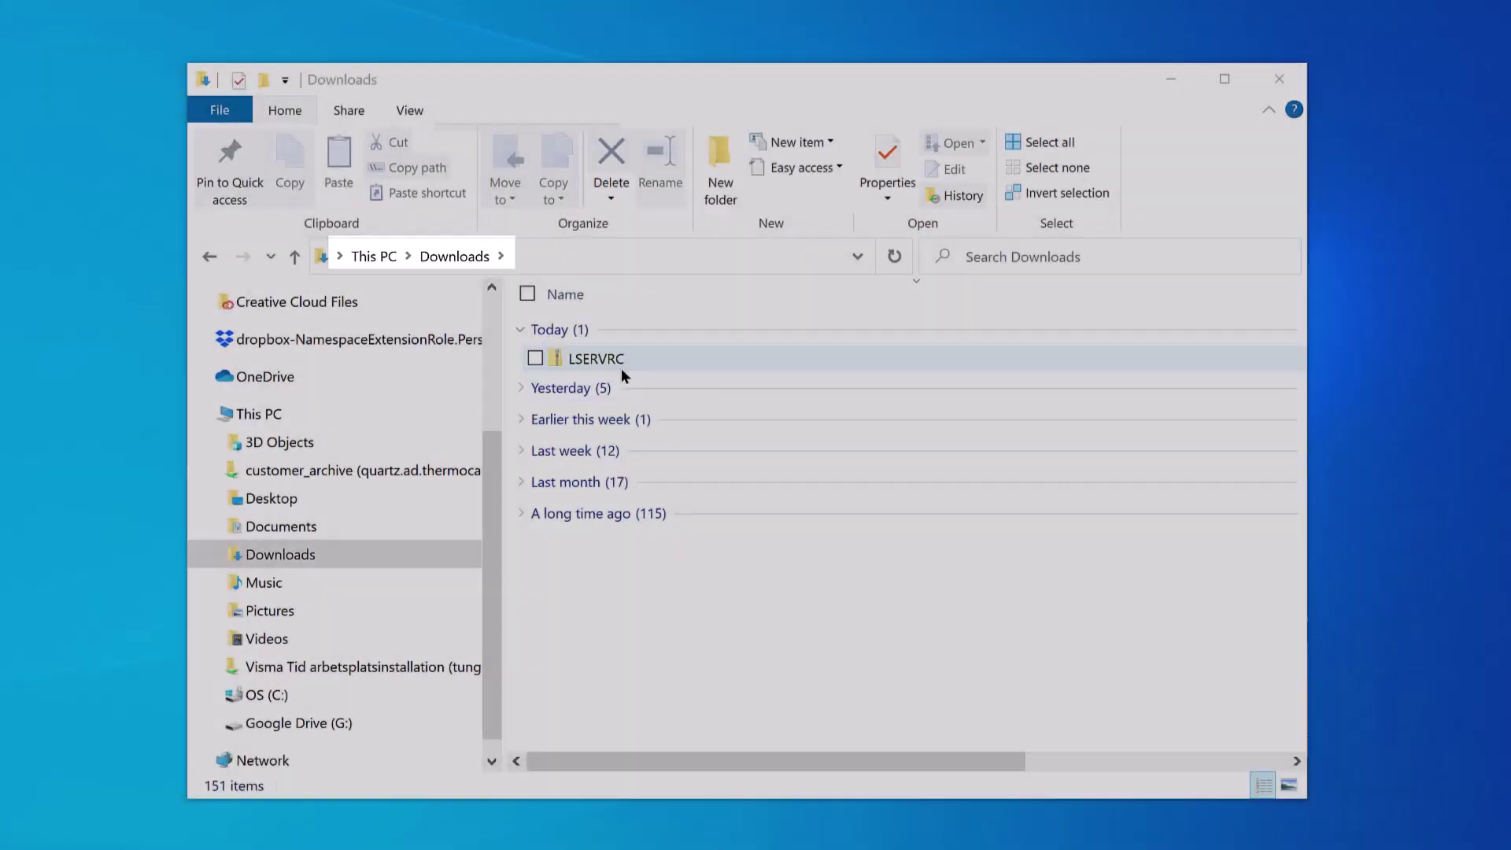
- Extract the LSERVRC zip into an LSERVRC folder in Downloads with Extract All
left_click(614, 361)
right_click(615, 361)
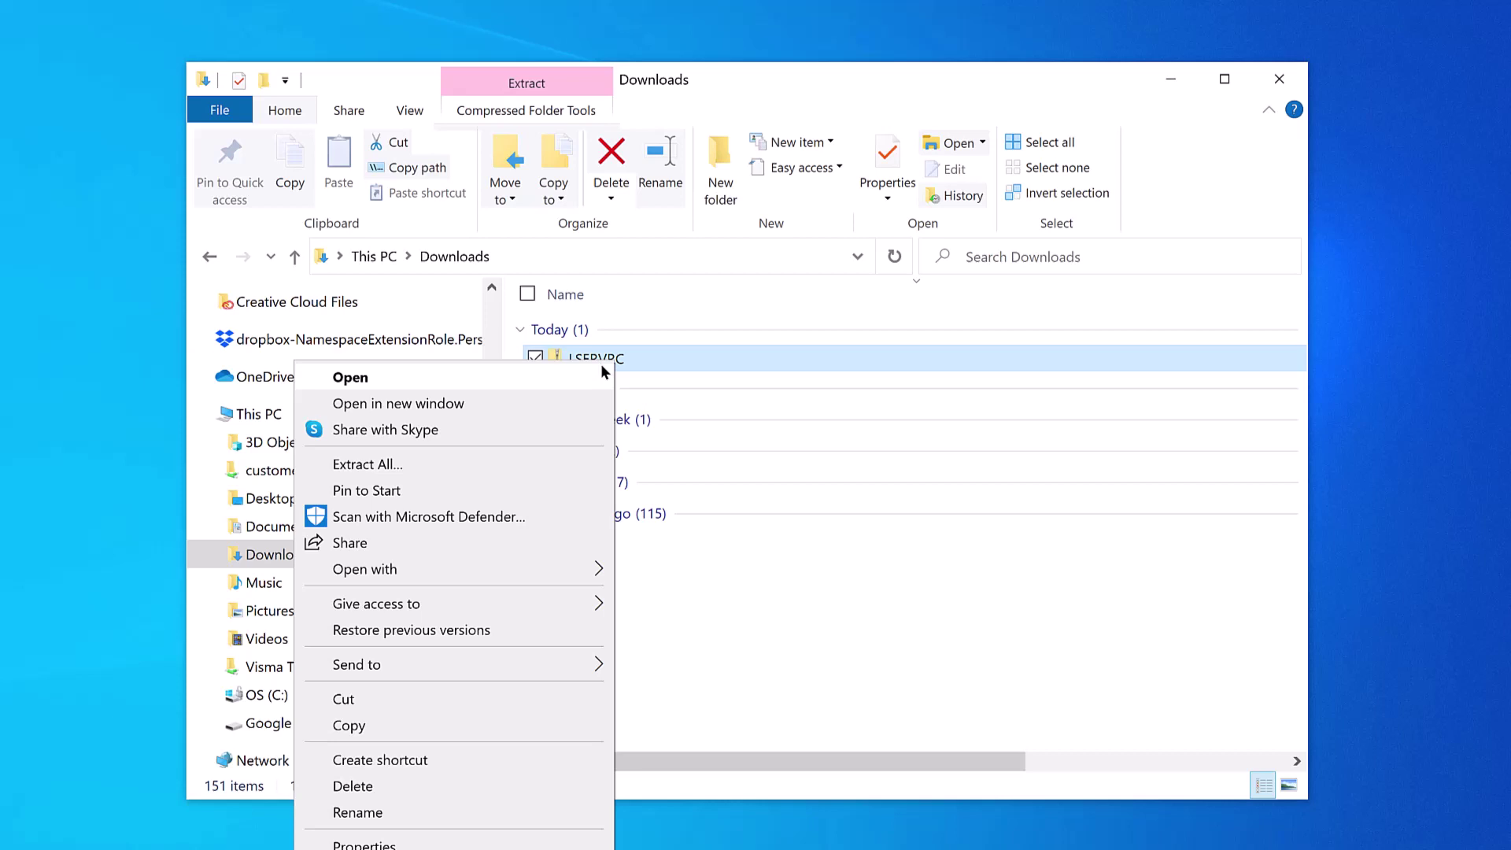
left_click(563, 464)
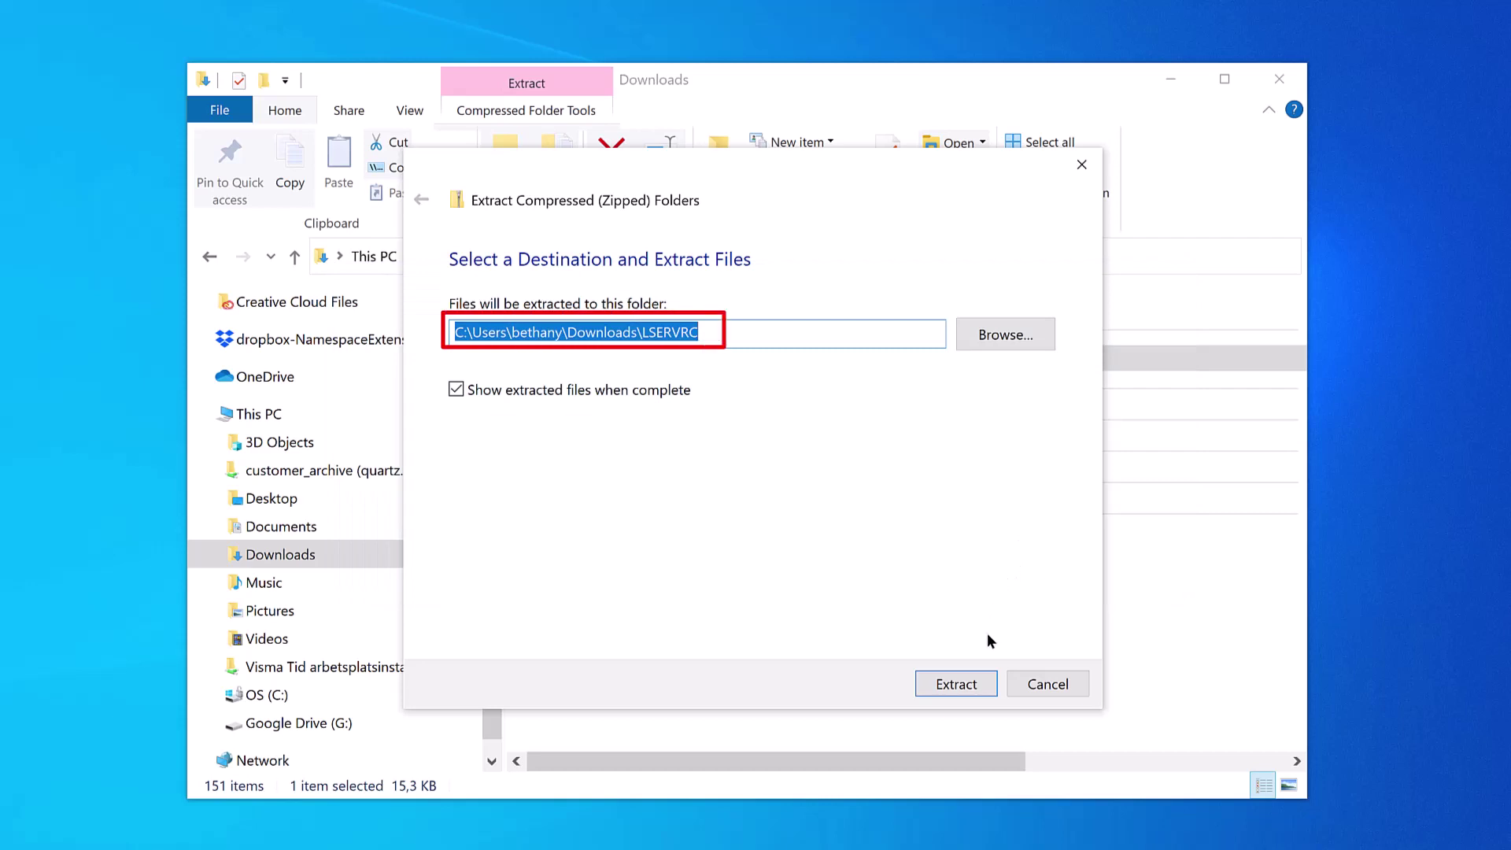
left_click(972, 683)
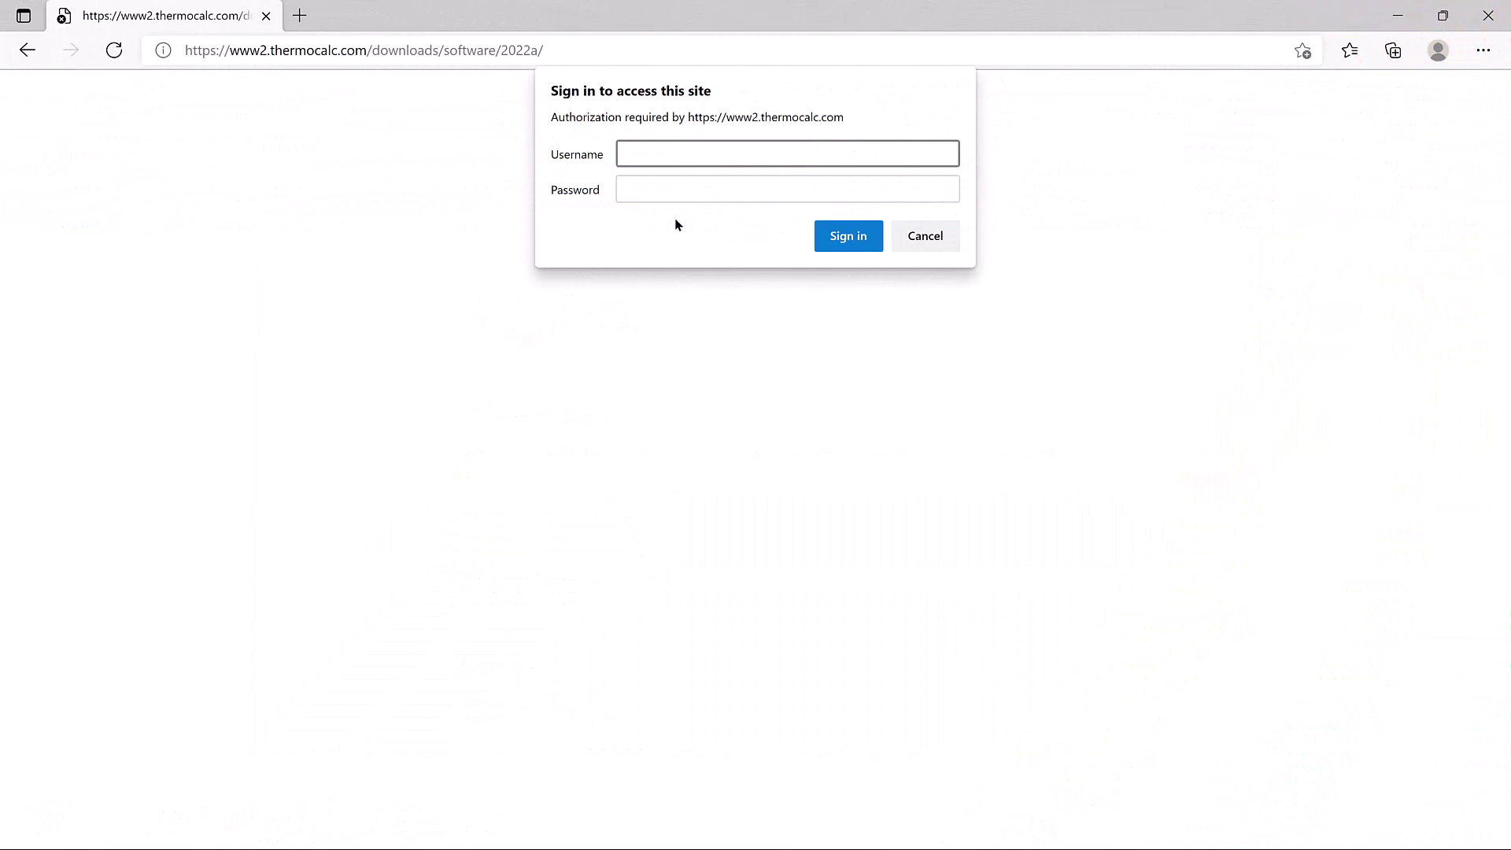
type("download")
- Sign in with the pasted password and download the Thermo-Calc-windows-x64 .exe installer
right_click(681, 185)
left_click(737, 368)
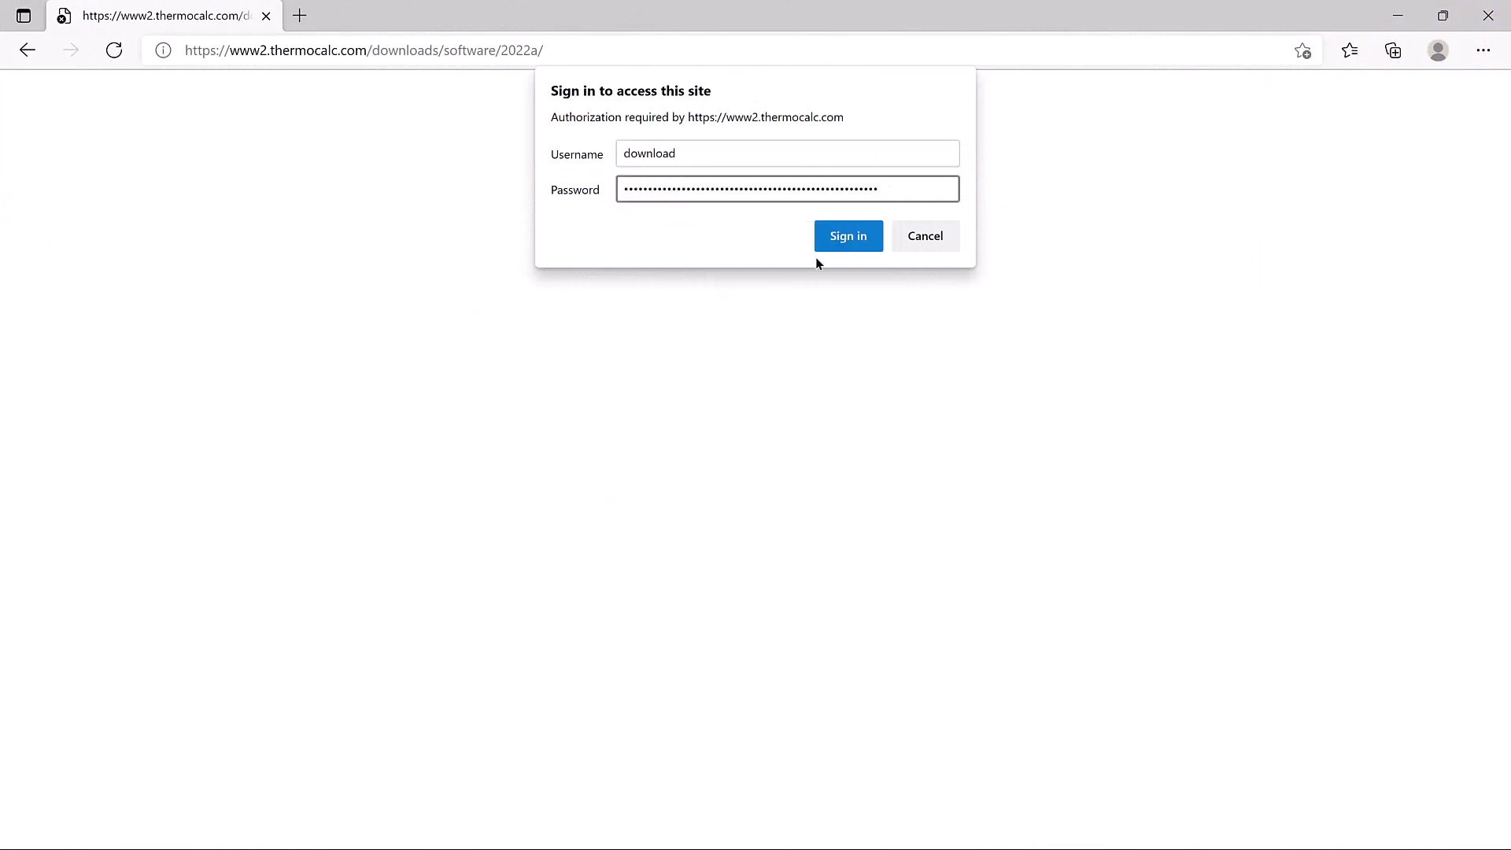
left_click(835, 238)
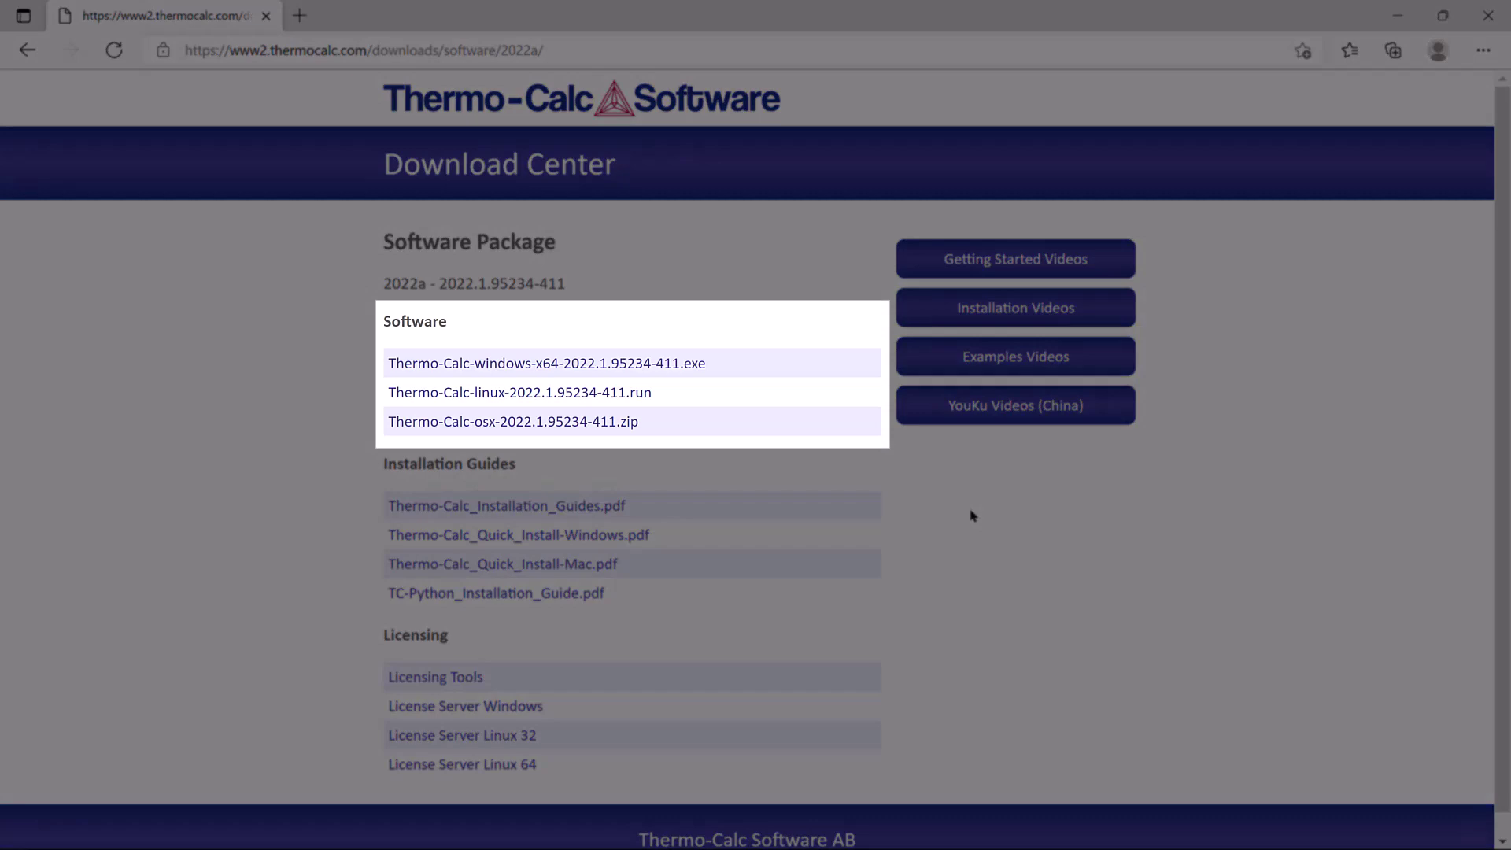
left_click(694, 368)
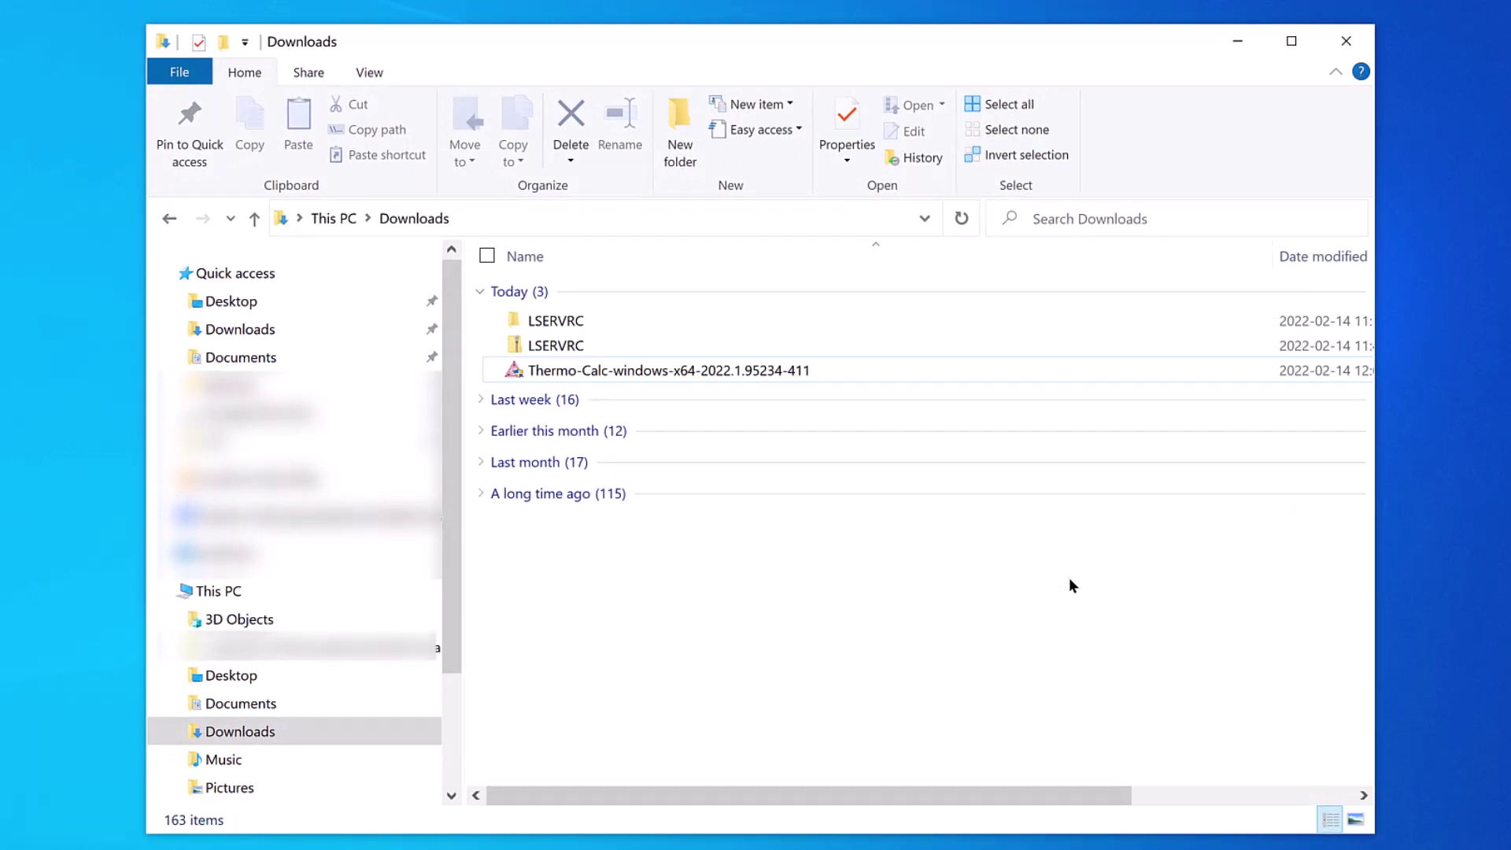
- Run the downloaded Thermo-Calc installer as administrator
right_click(806, 369)
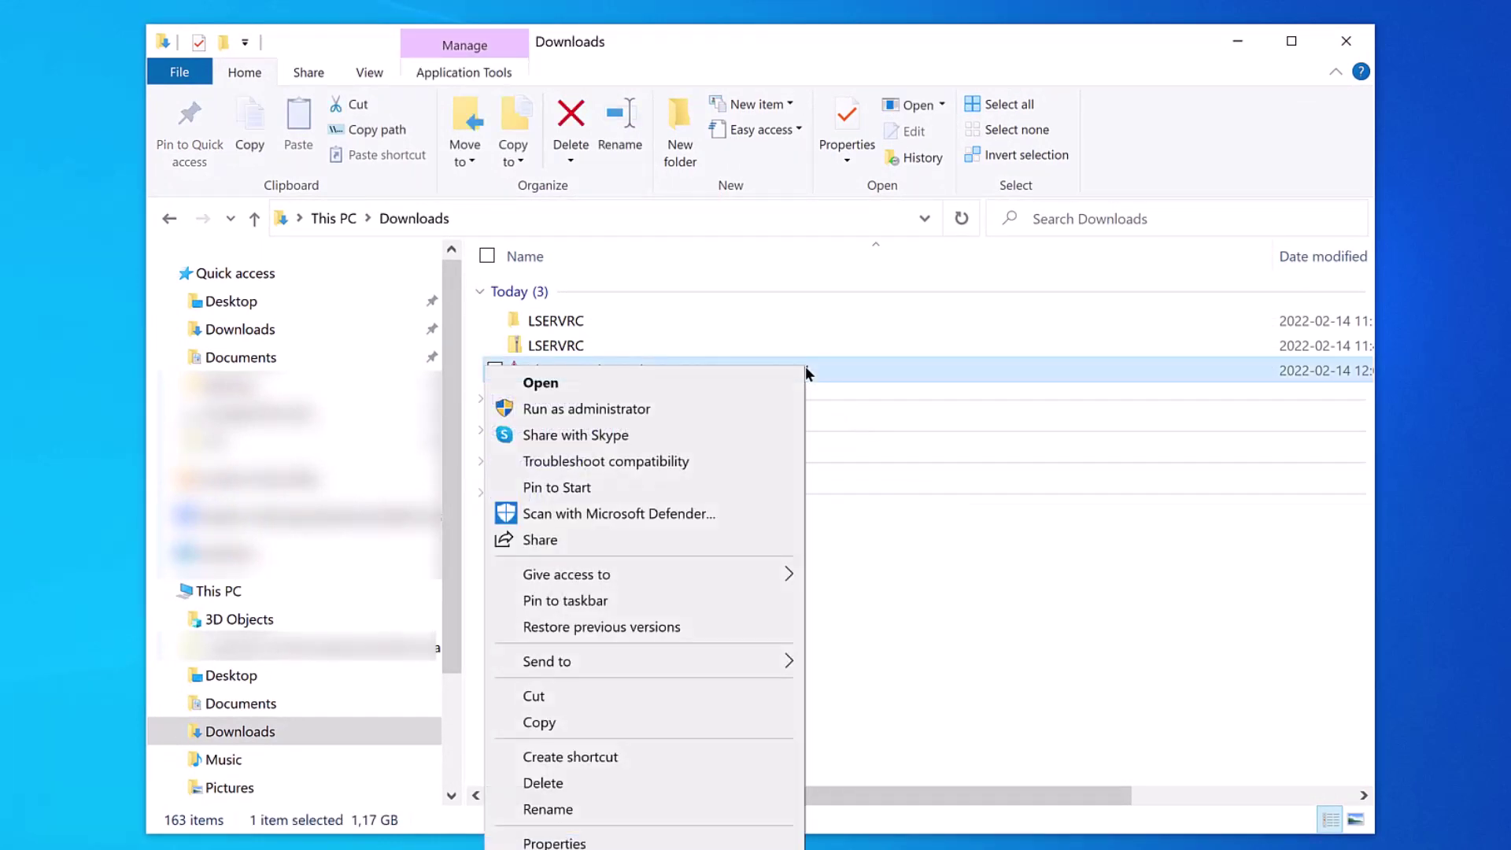
left_click(782, 411)
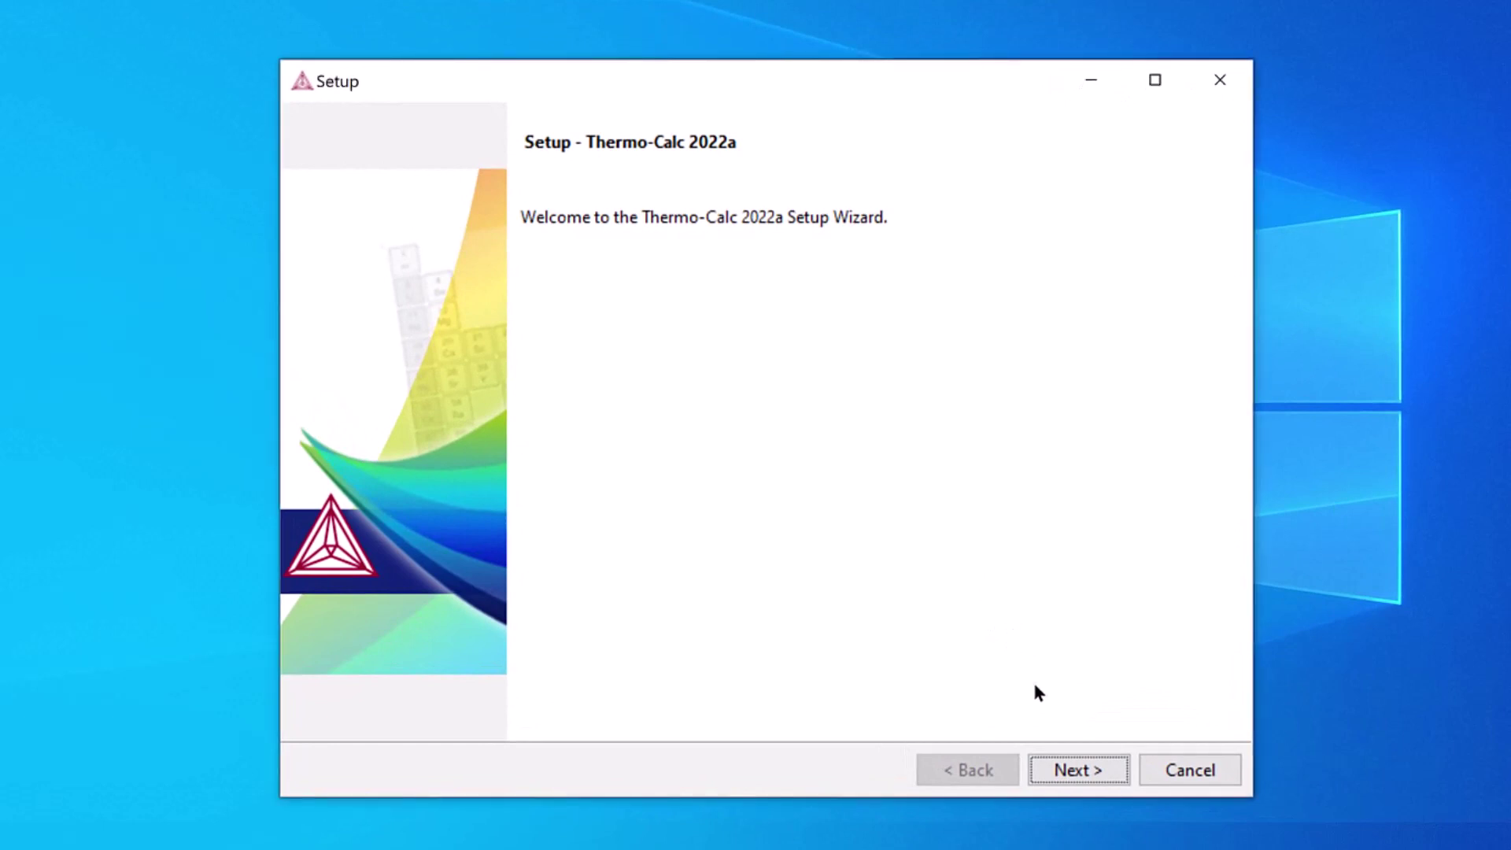
- Advance past the welcome page and select 'I accept the agreement'
left_click(1038, 693)
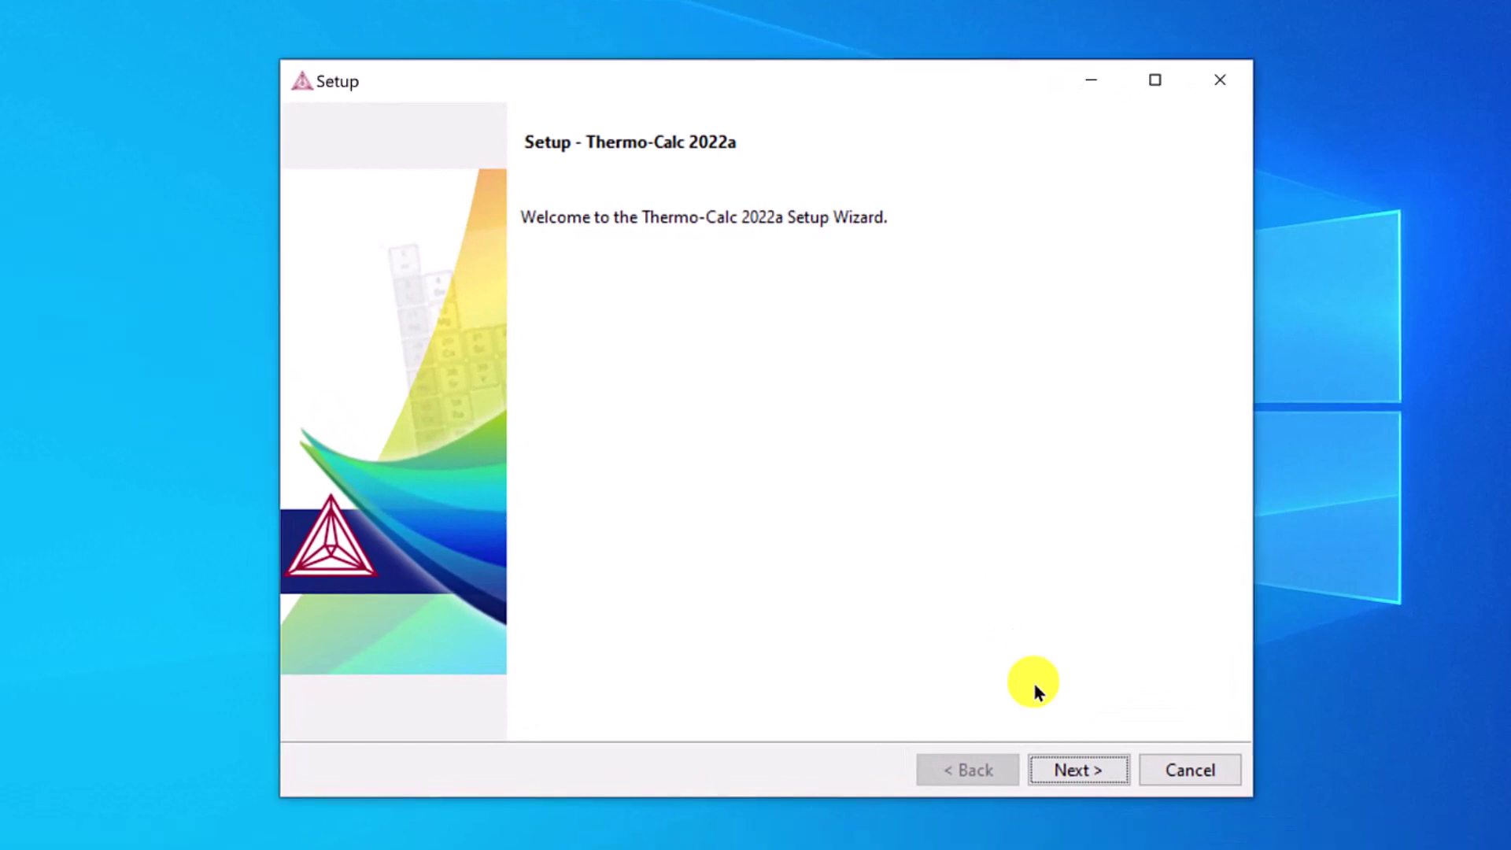
left_click(1082, 771)
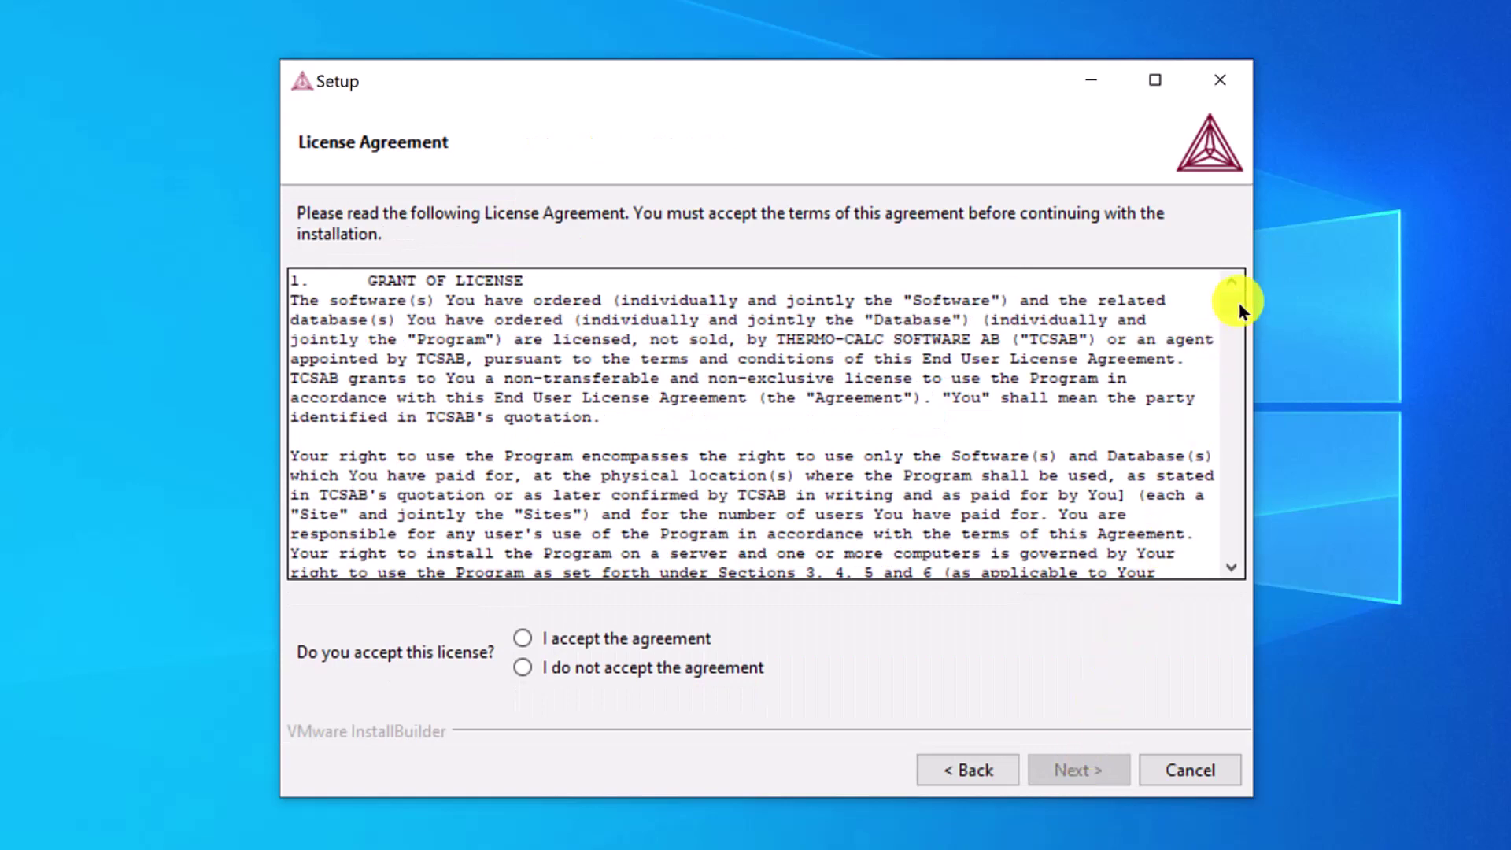
left_click_drag(1234, 303, 1227, 530)
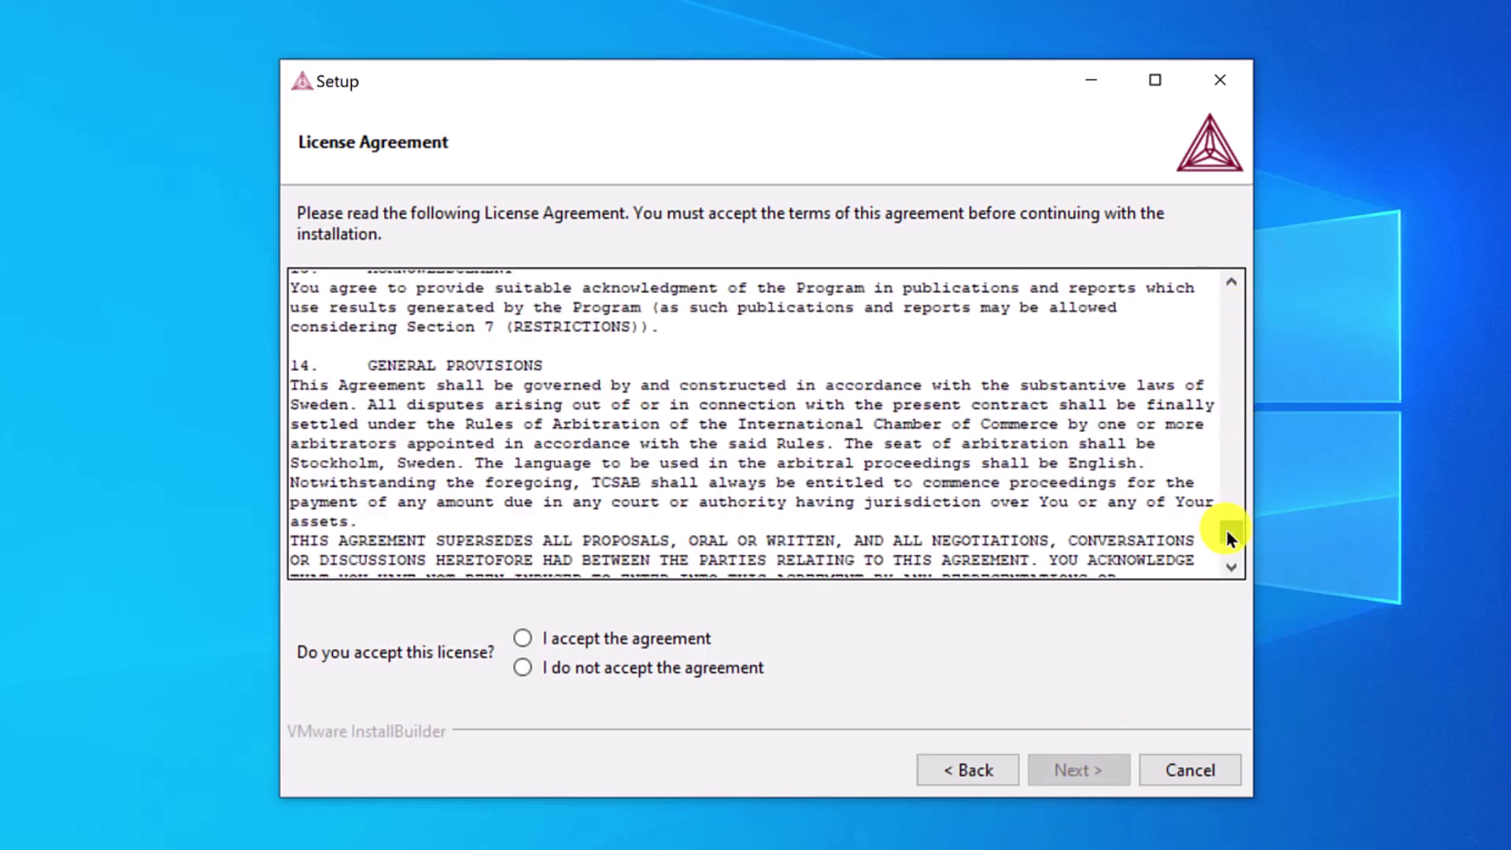
left_click(524, 640)
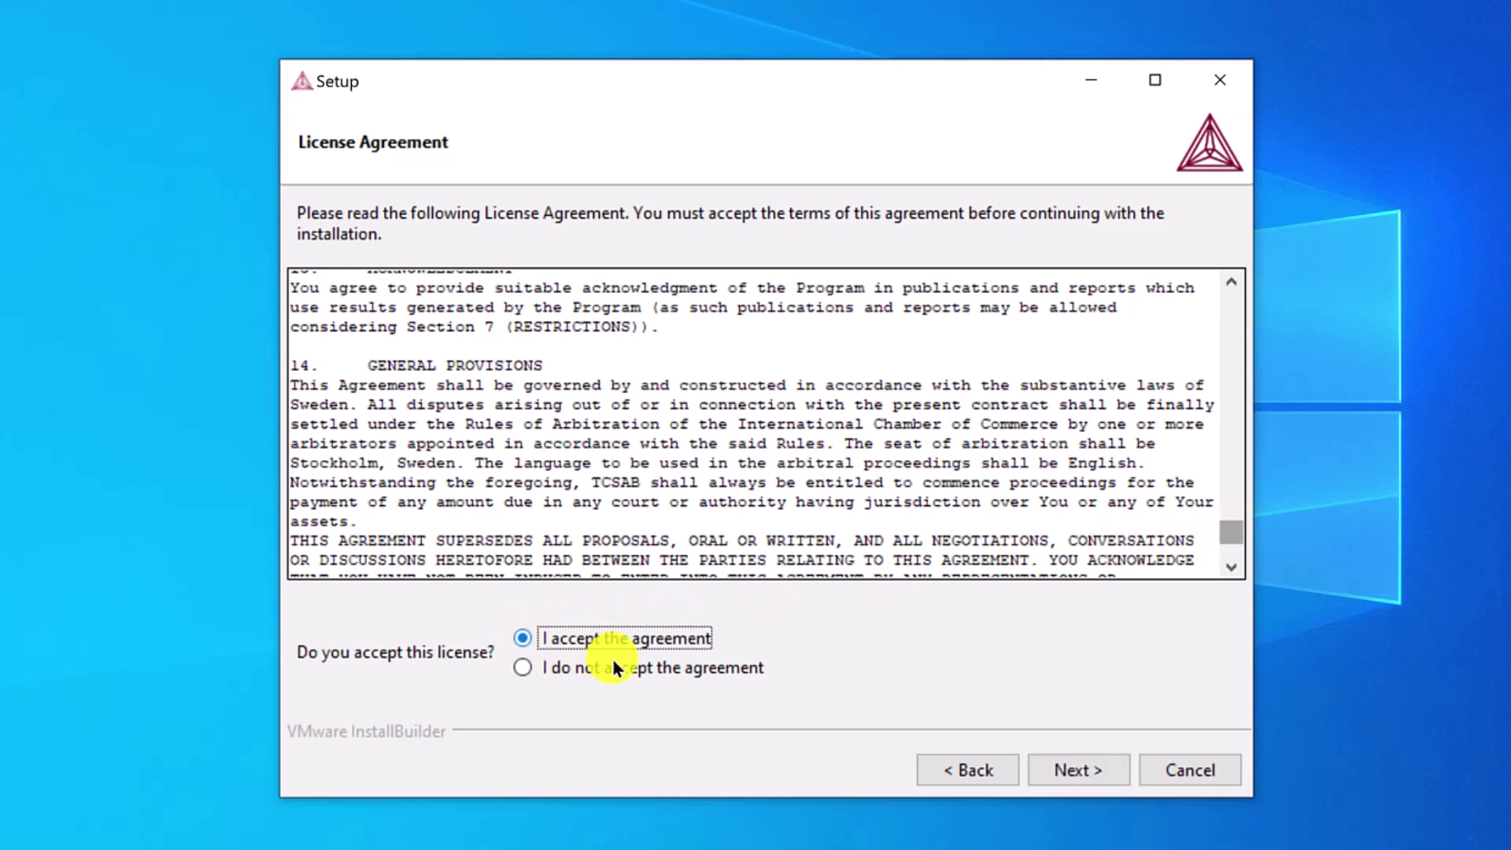
- Keep Full Standalone mode and set the license file to the extracted LSERVRC
left_click(1063, 764)
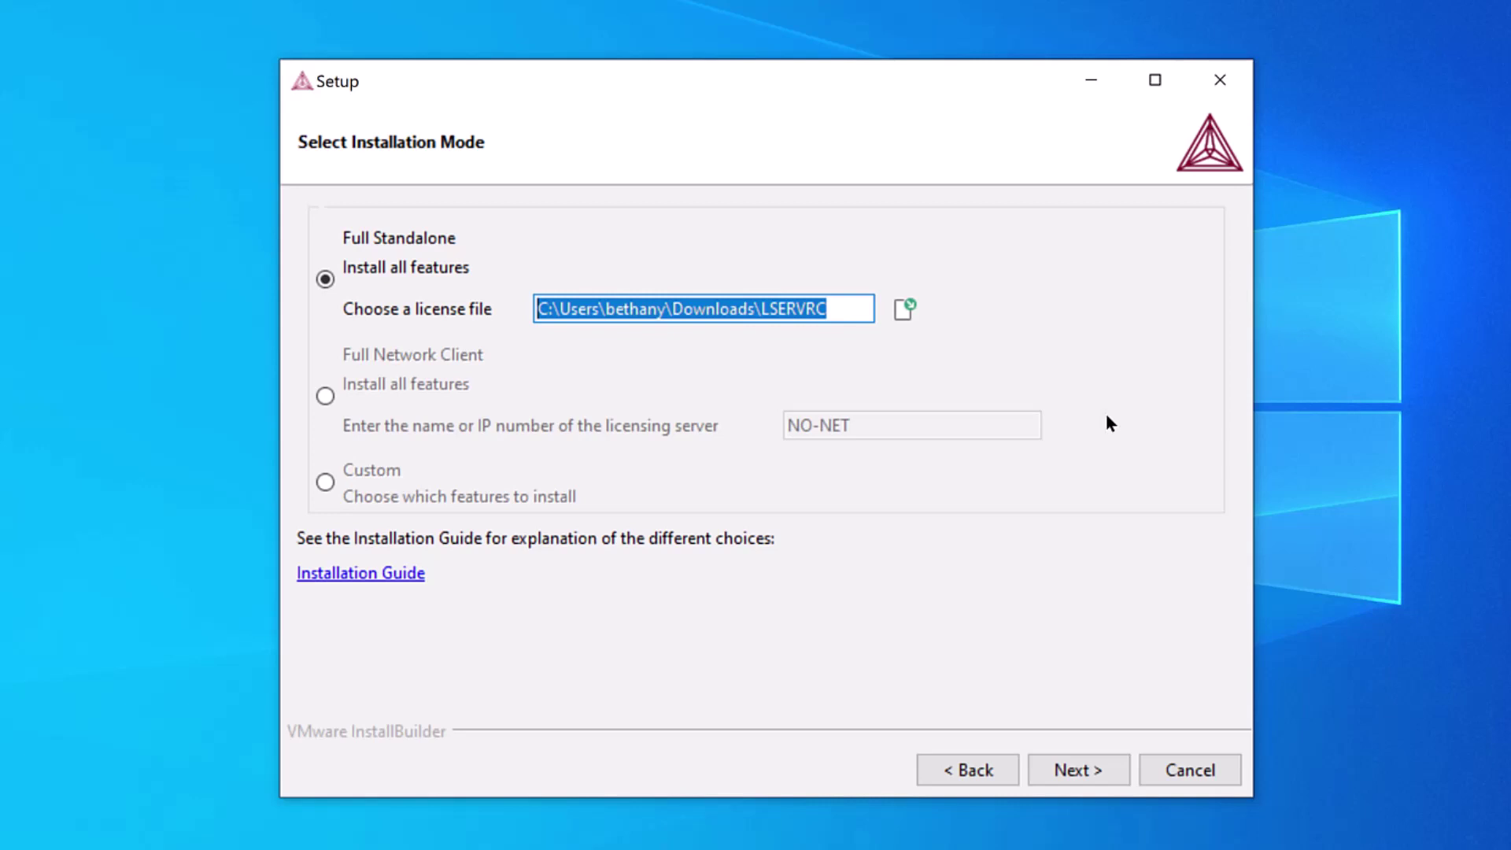
left_click(903, 310)
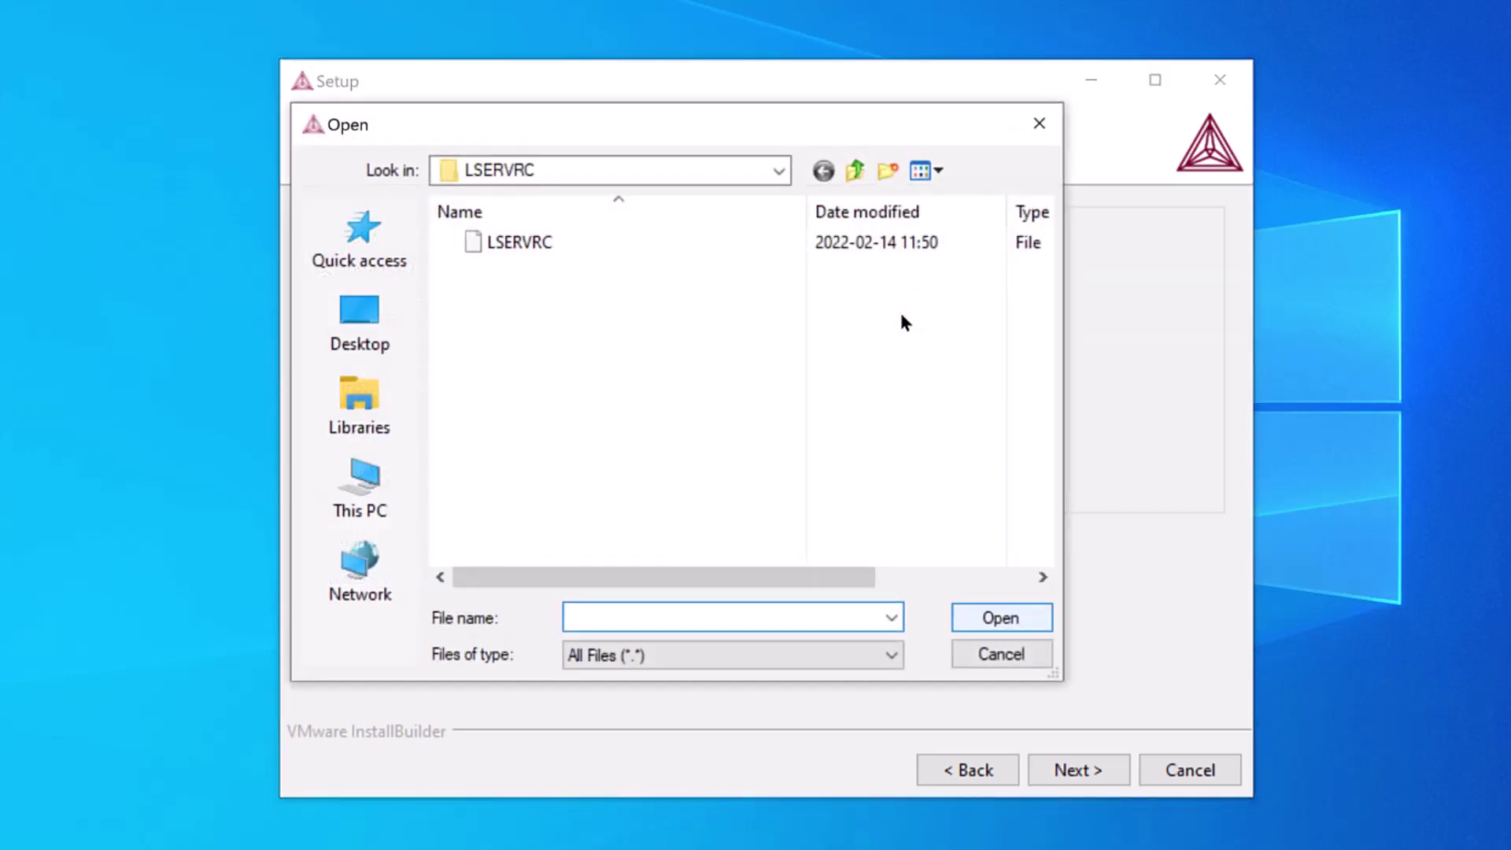
left_click(605, 240)
left_click(1018, 610)
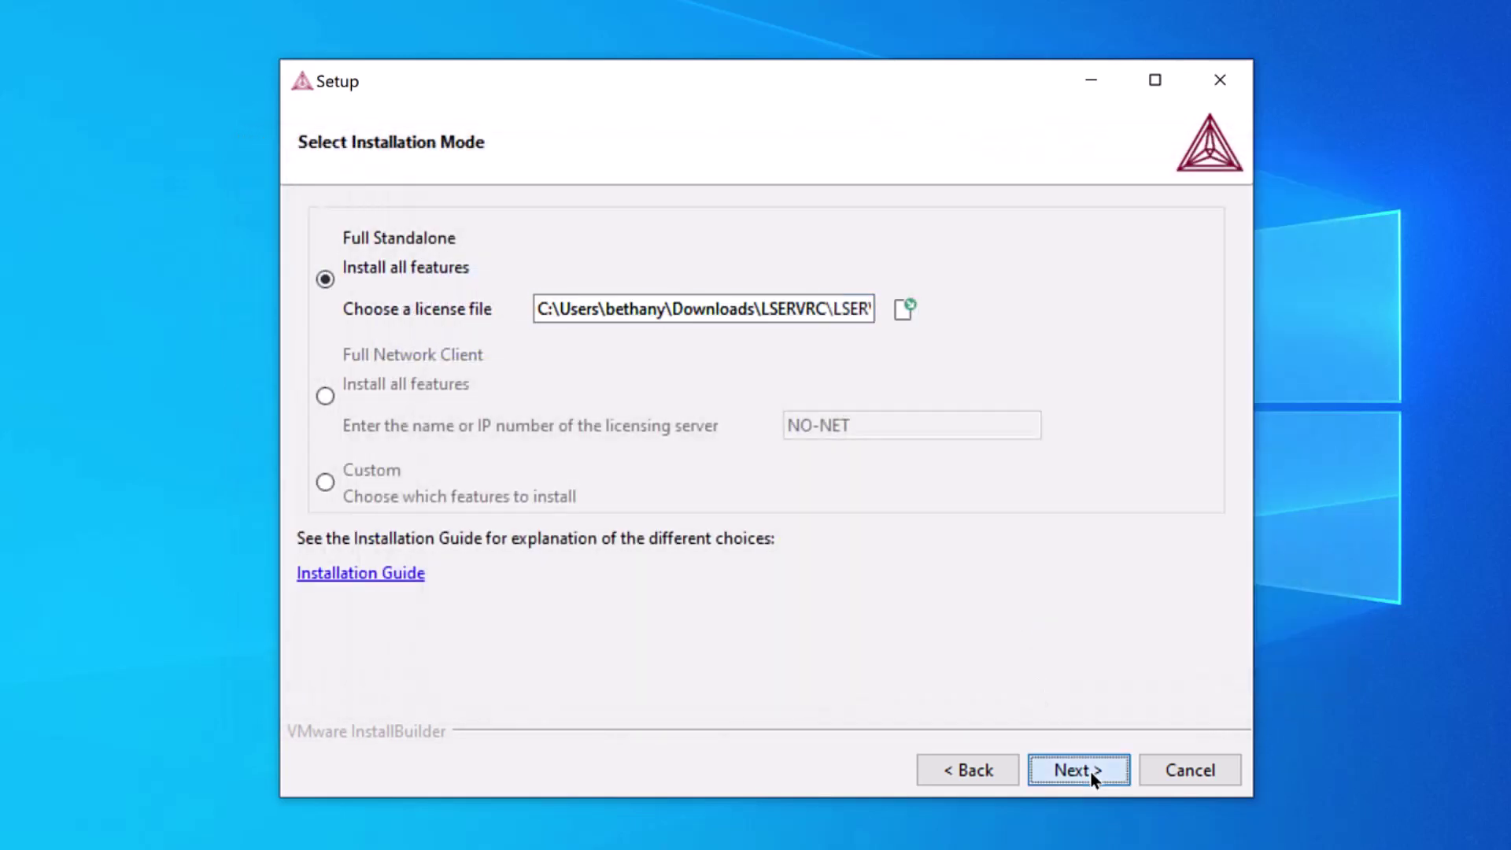
- Continue past the Install TC-Python and Ready to Install pages, install, and finish
left_click(1089, 771)
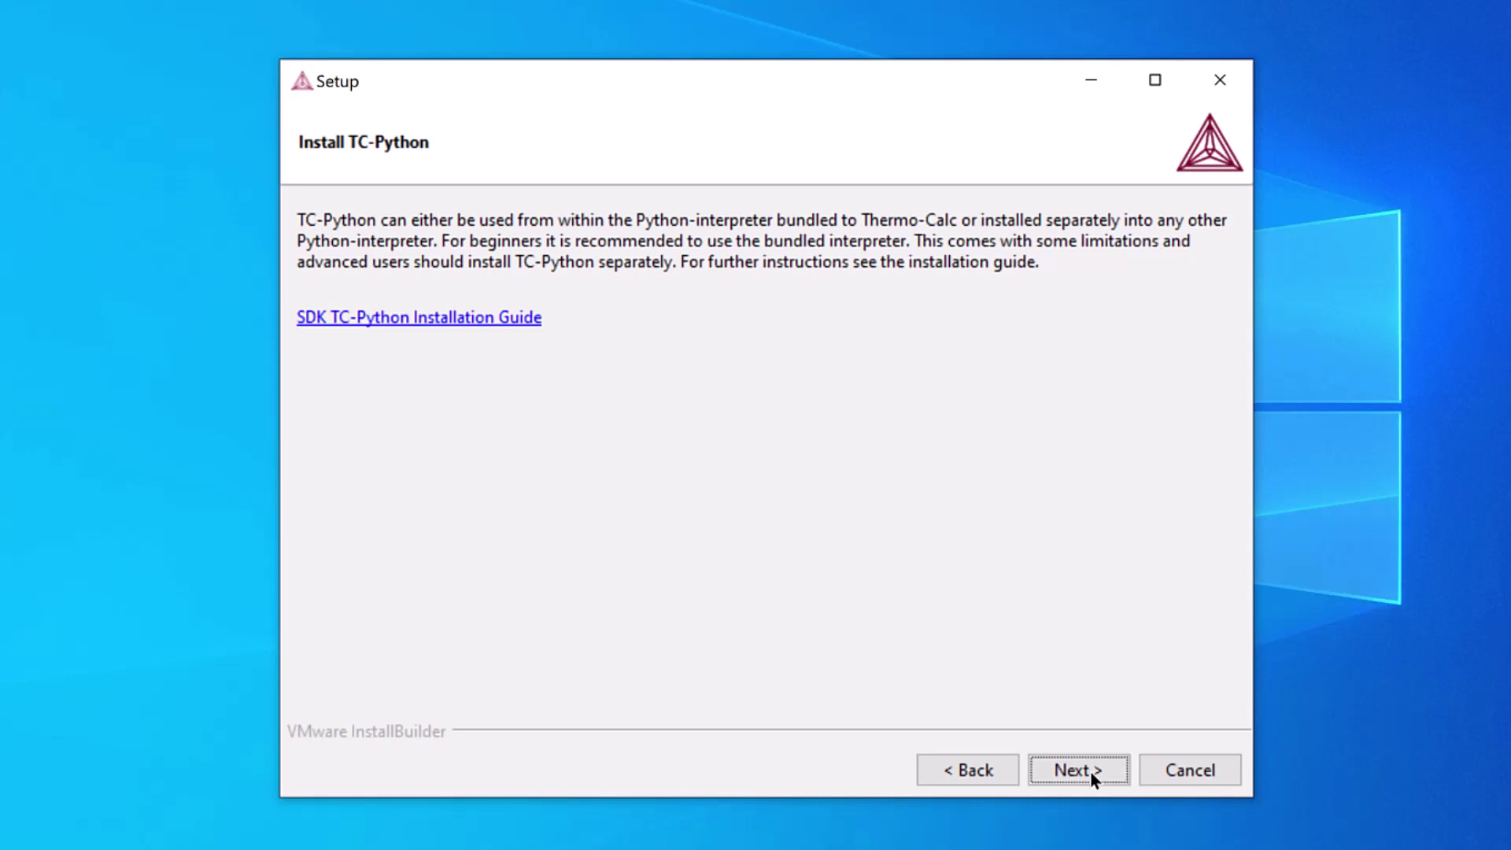
left_click(1090, 771)
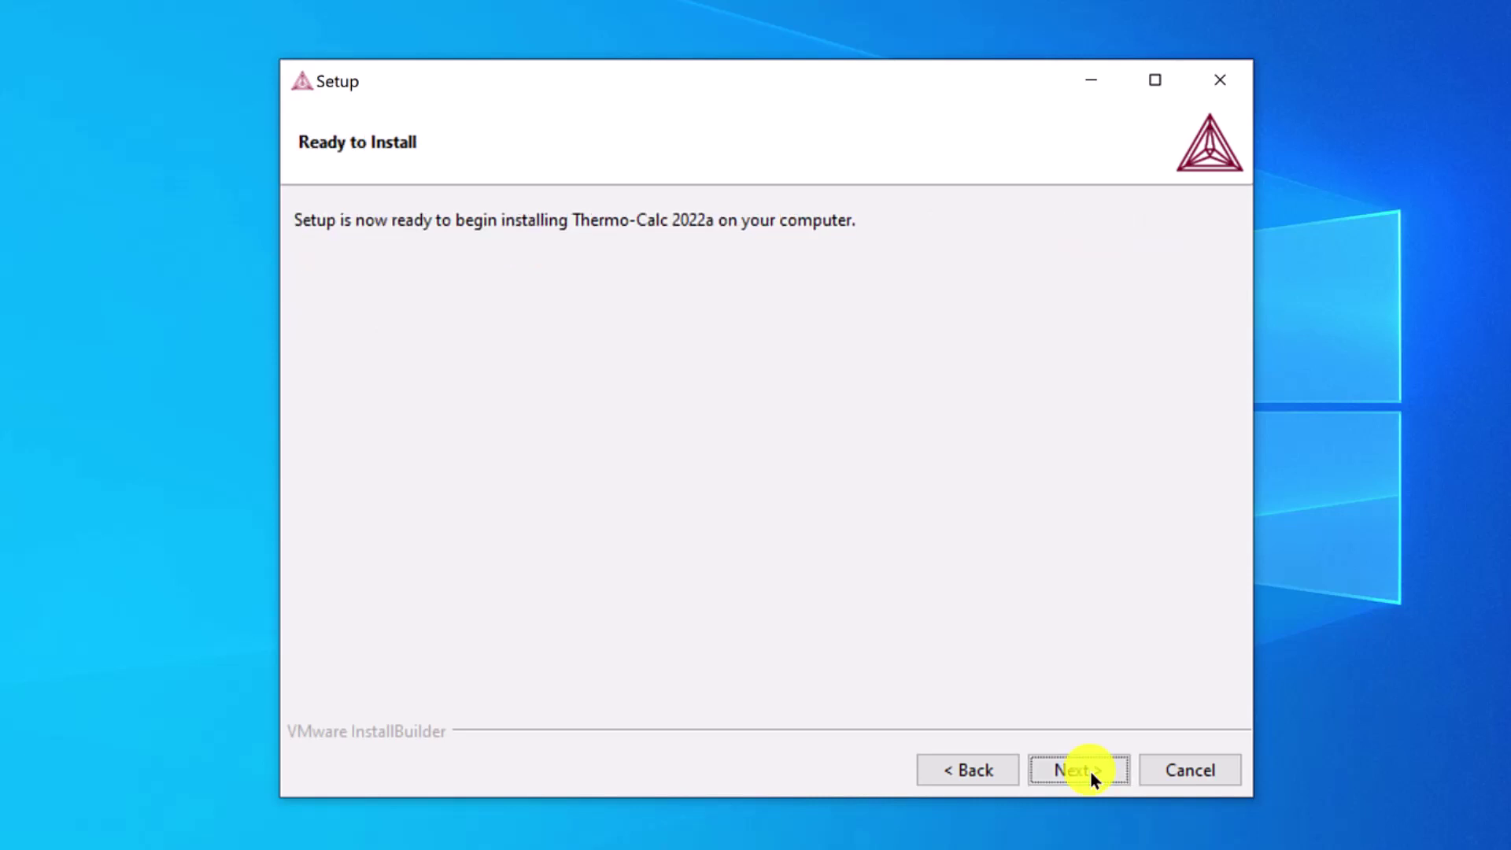
left_click(1092, 769)
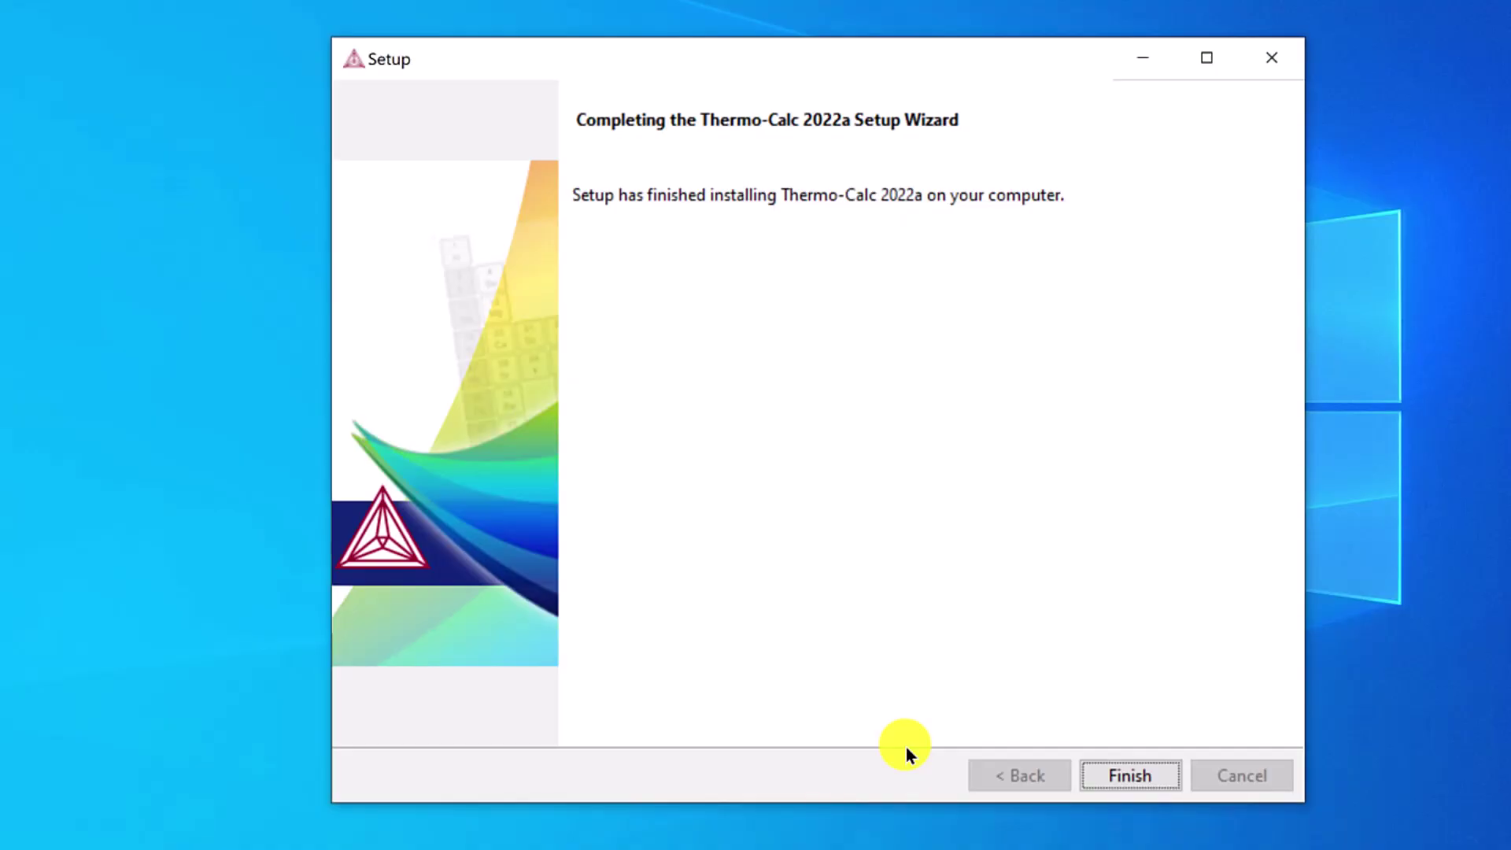
left_click(1132, 771)
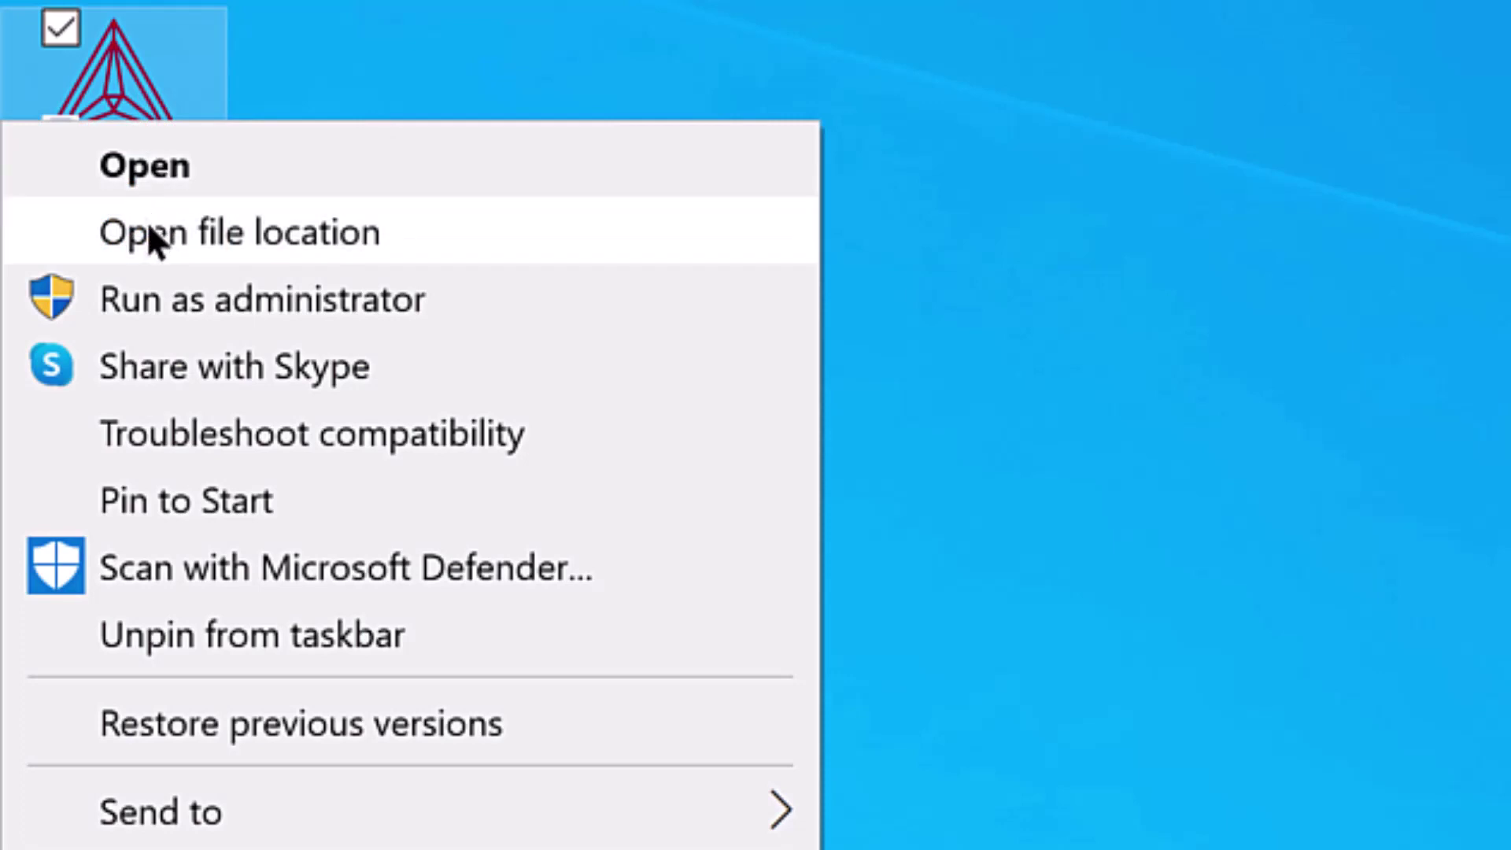
- Launch Thermo-Calc 2022a with Open on its desktop shortcut
left_click(551, 222)
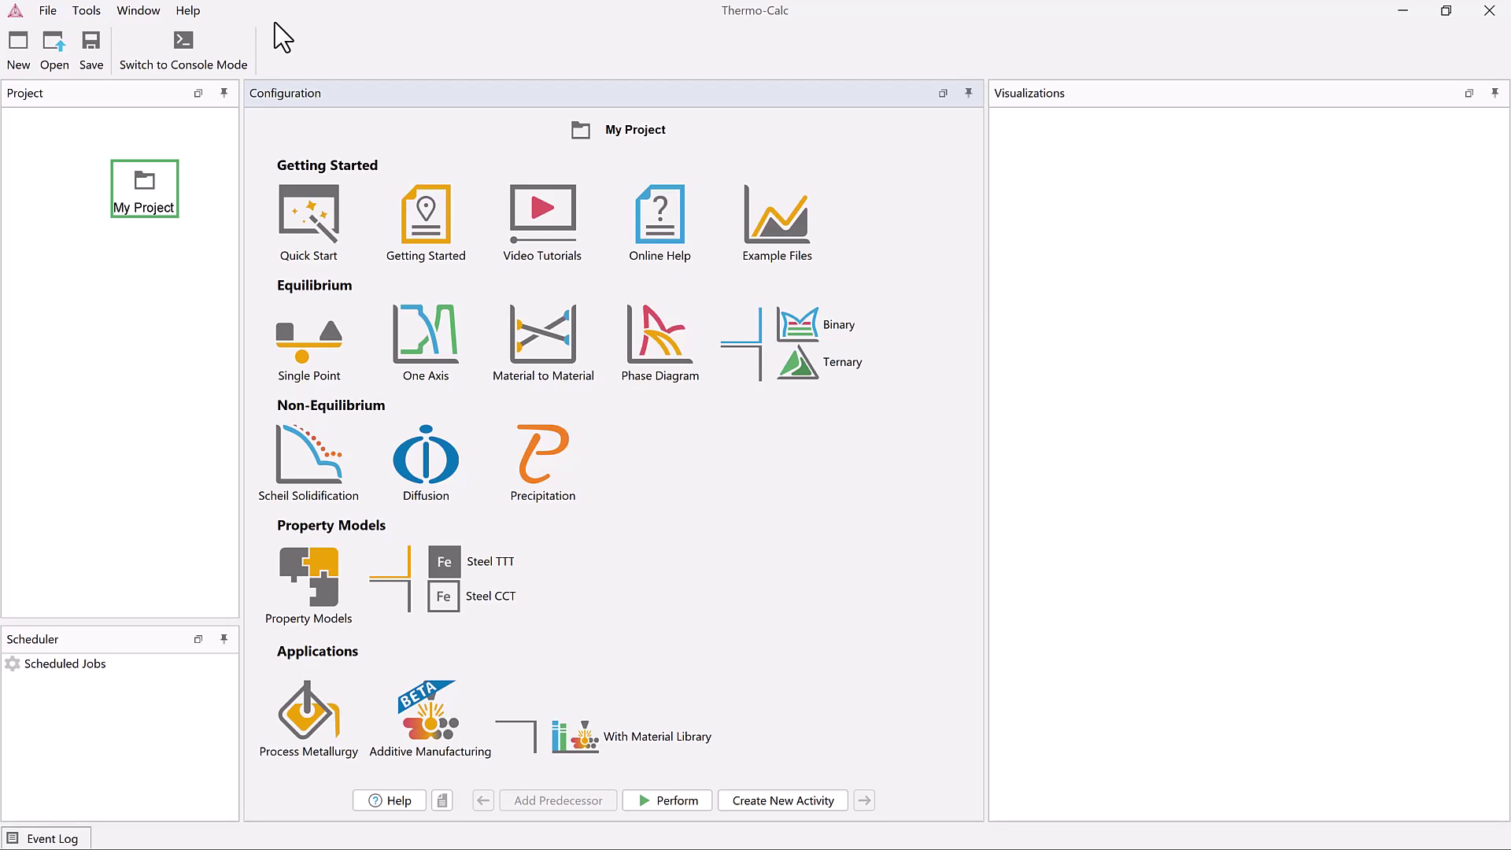
left_click(189, 11)
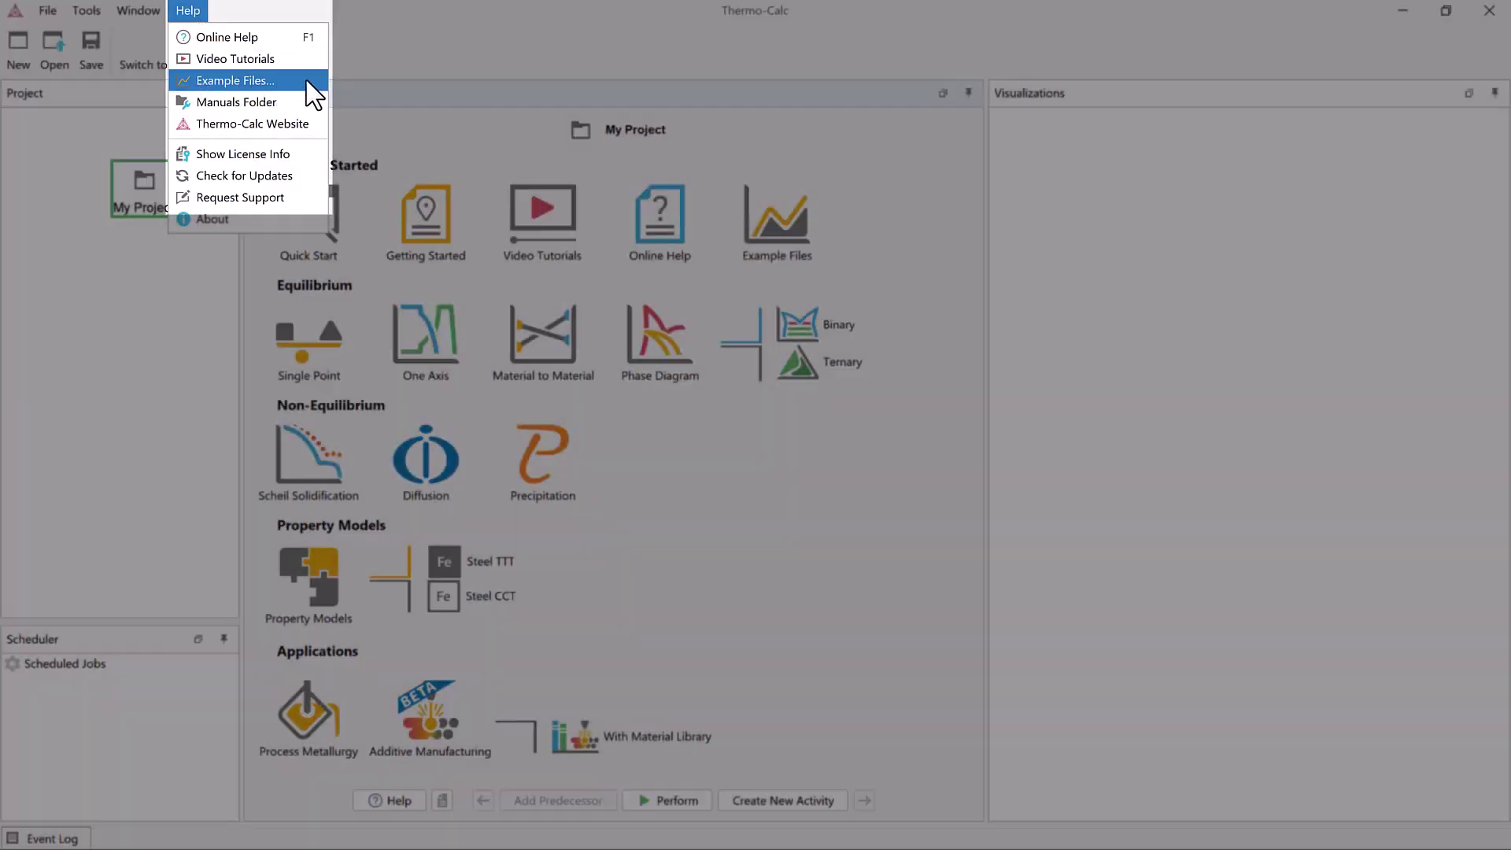
left_click(304, 81)
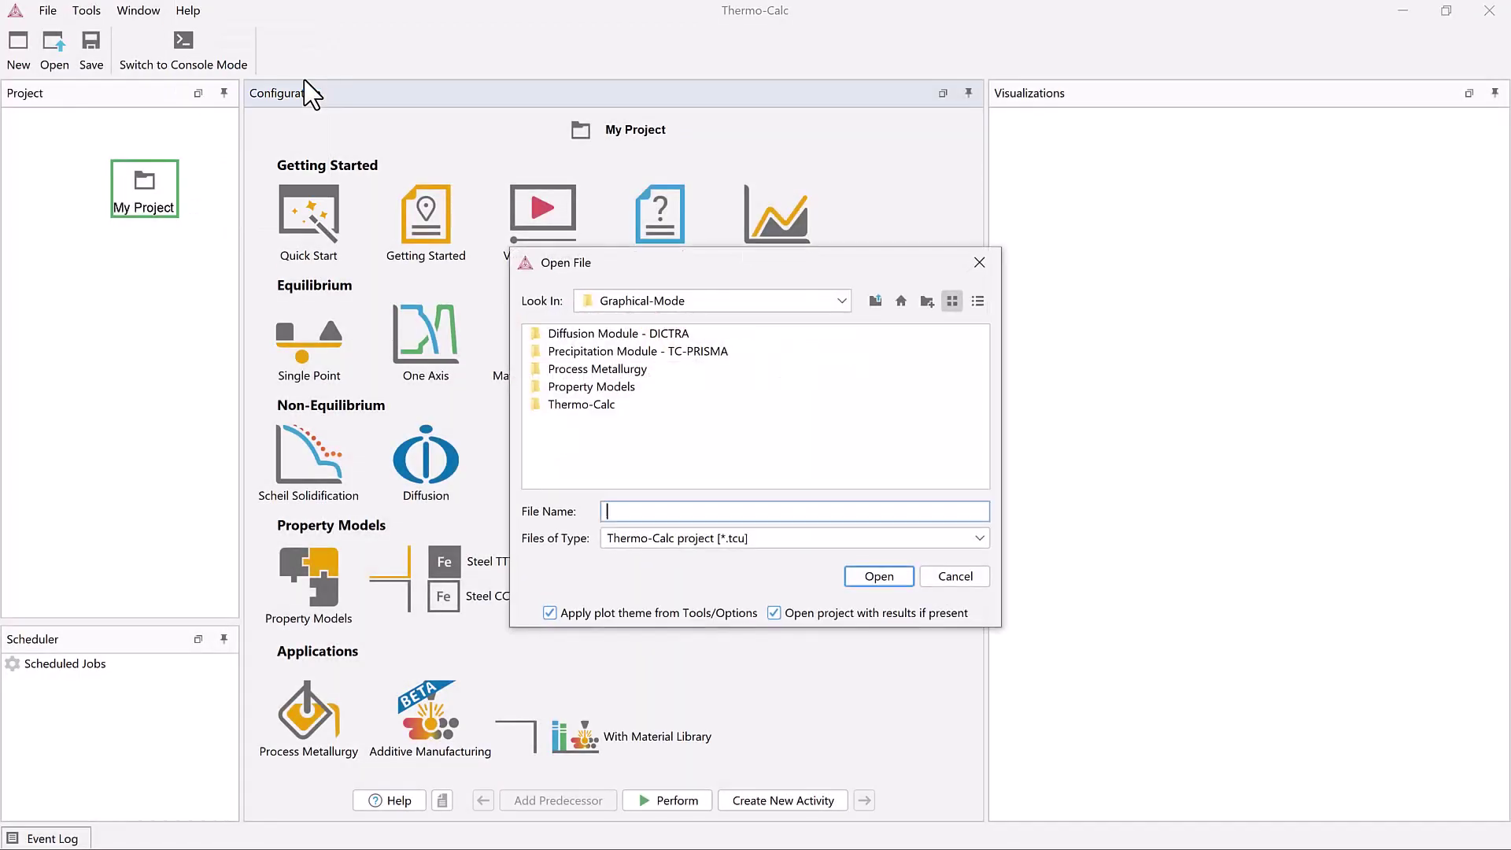
key("Escape")
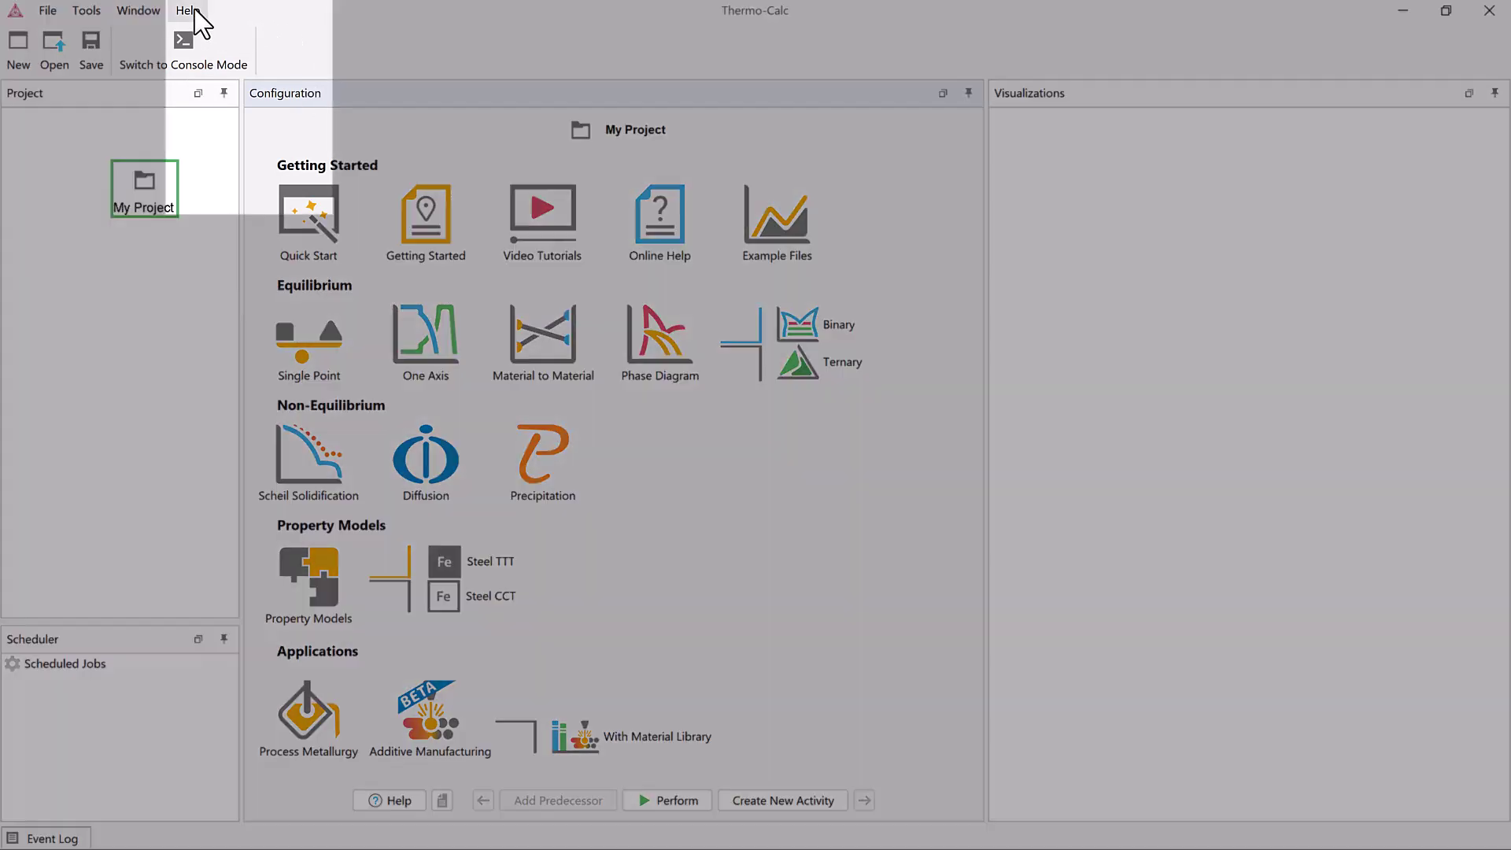
left_click(189, 12)
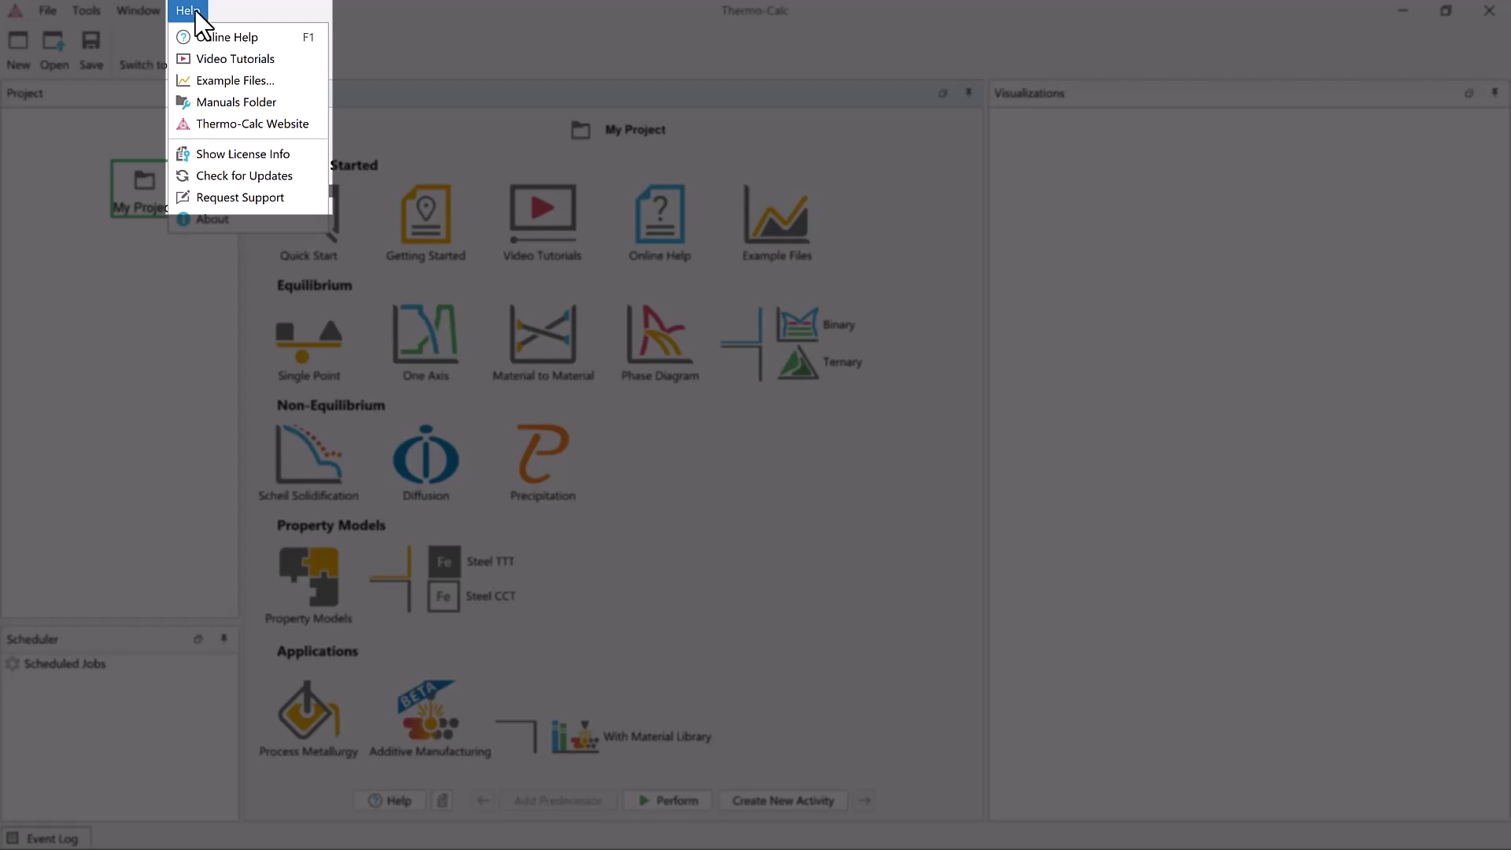
- Open the Video Tutorials web page from Help > Video Tutorials
left_click(317, 63)
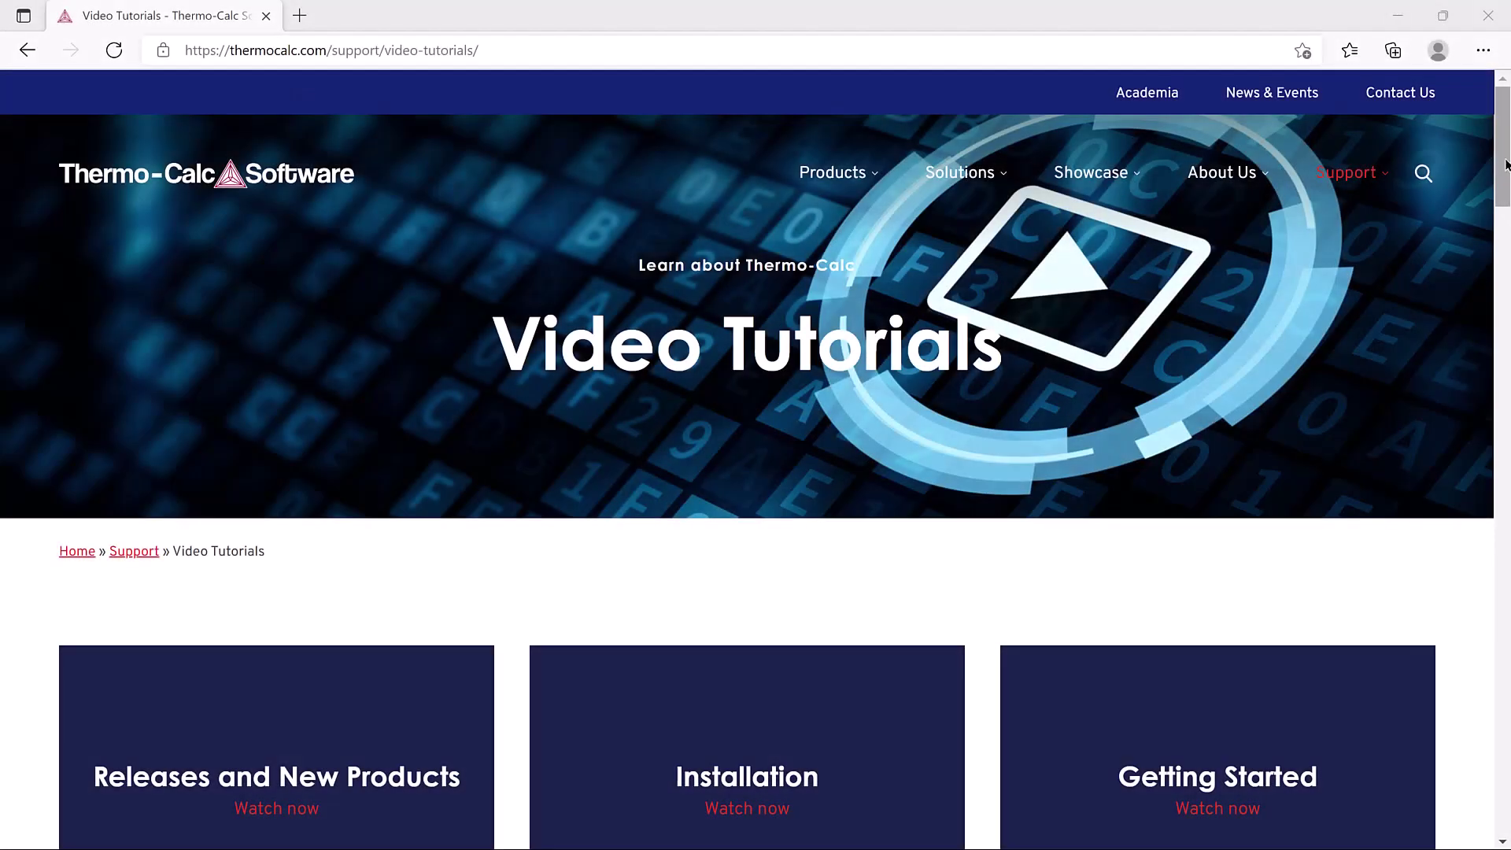
scroll(756, 472, "down", 3)
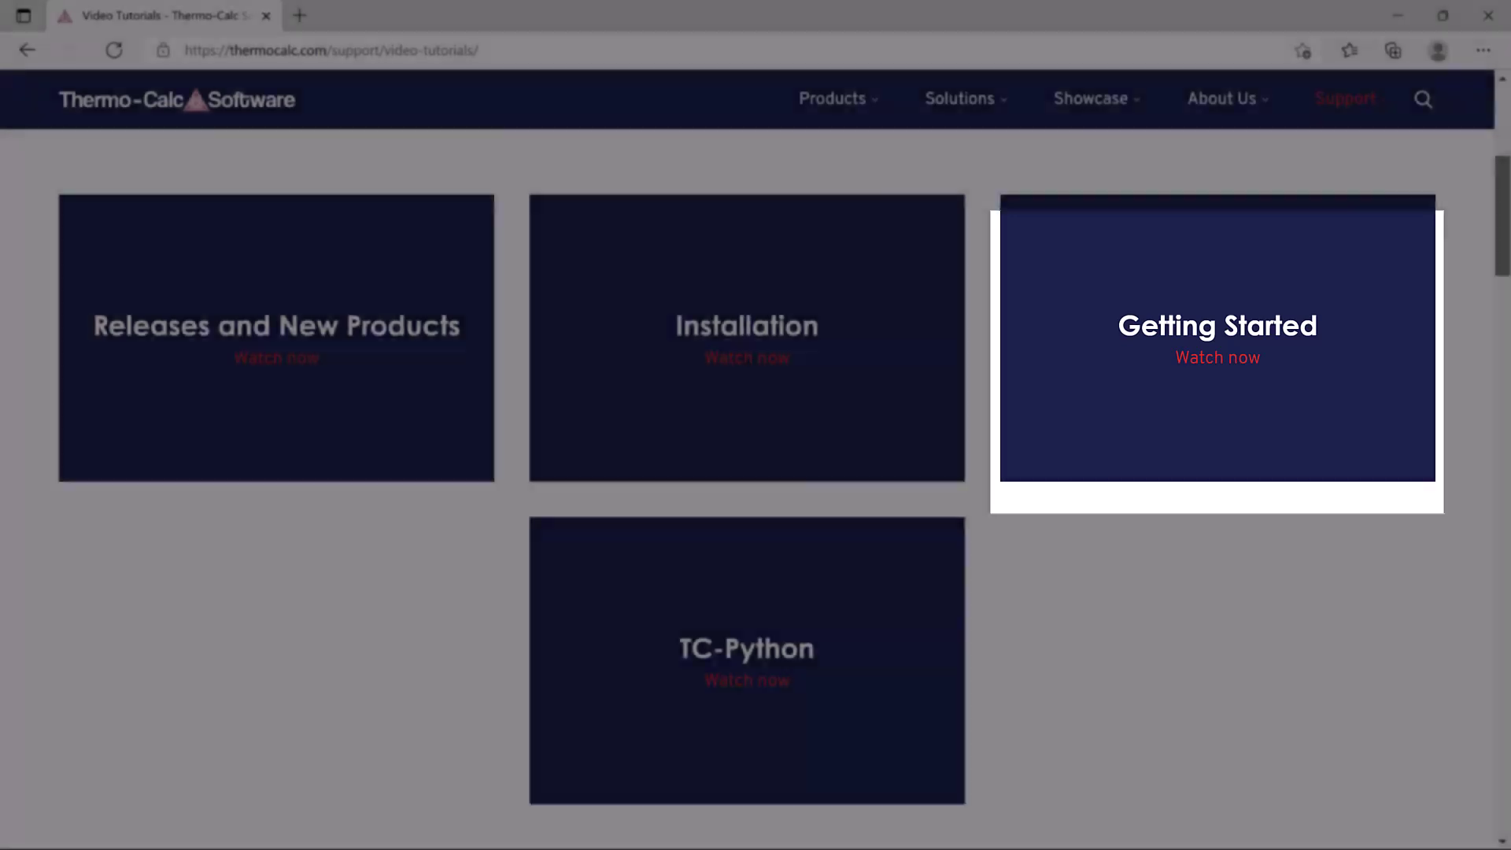
scroll(756, 472, "down", 5)
scroll(755, 473, "down", 1)
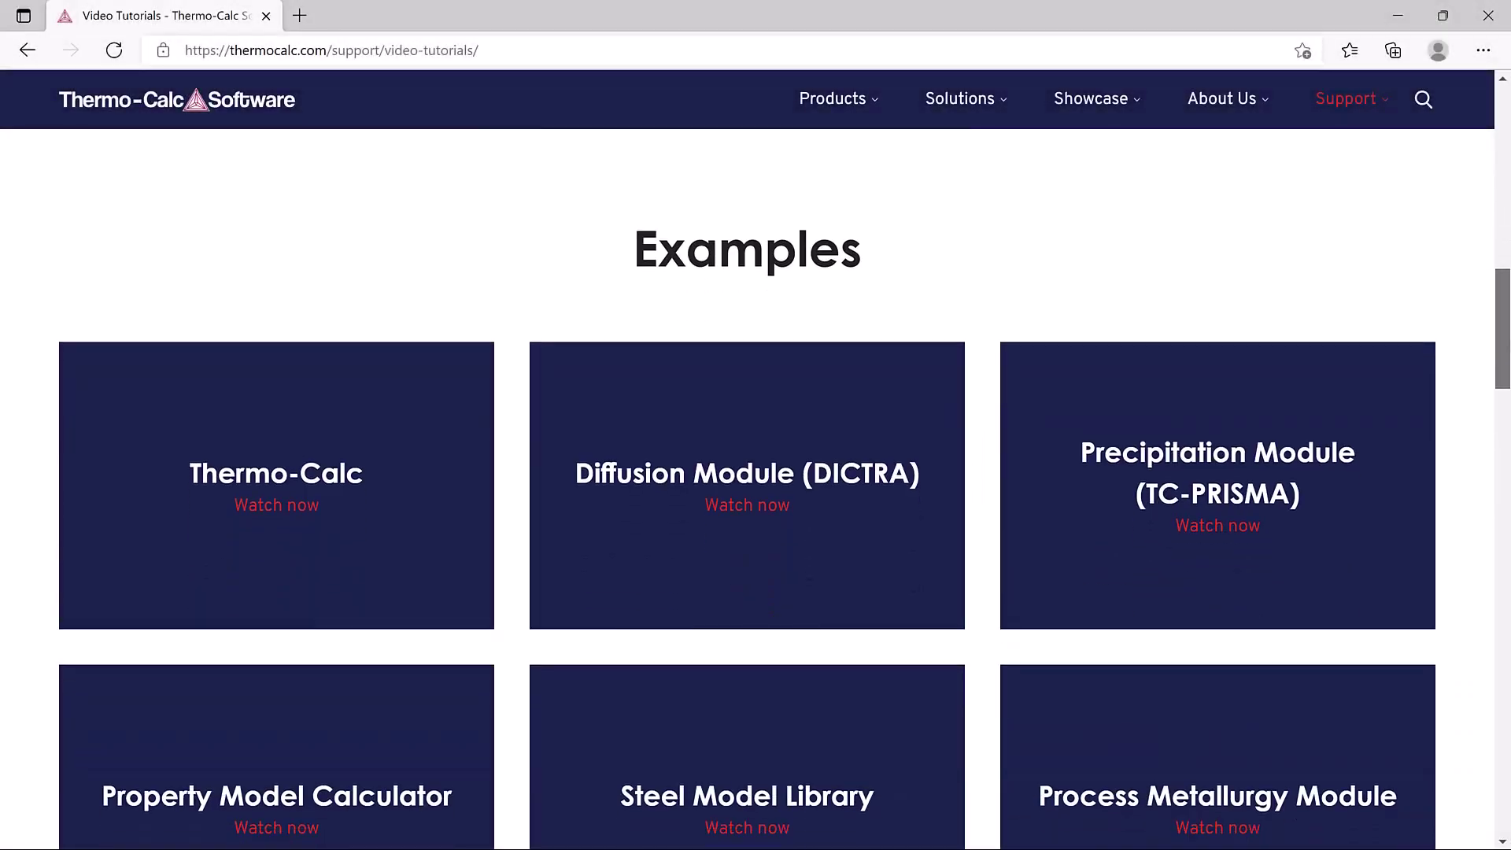